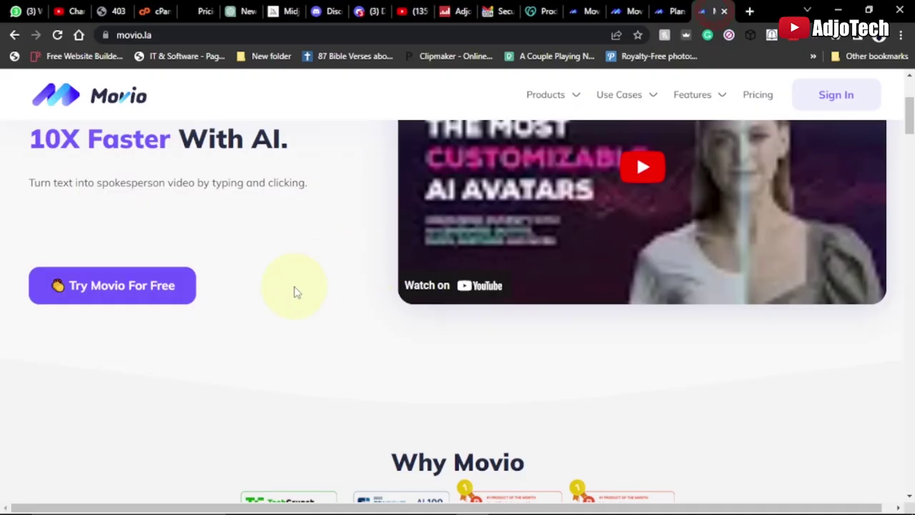
# Step: Scroll through the Movio landing page to review what it offers
pyautogui.scroll(3, 292, 285)
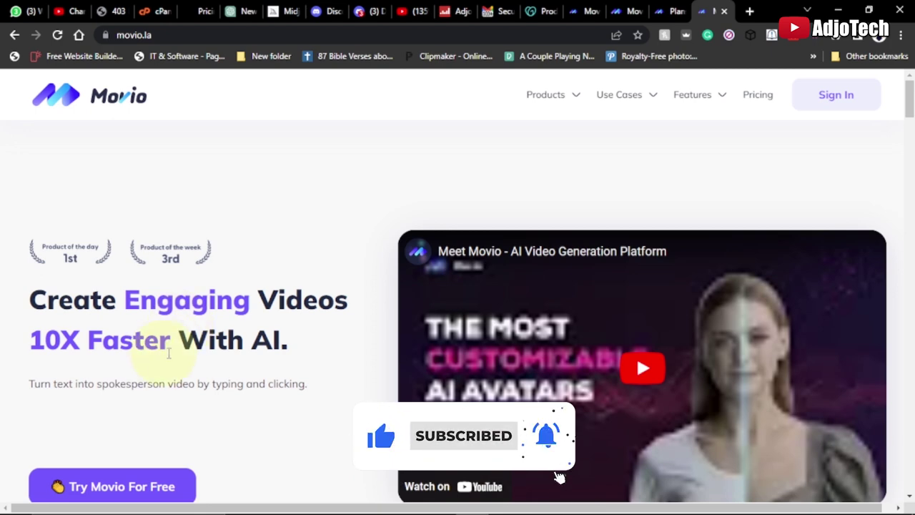
pyautogui.scroll(-4, 240, 340)
pyautogui.scroll(-6, 241, 343)
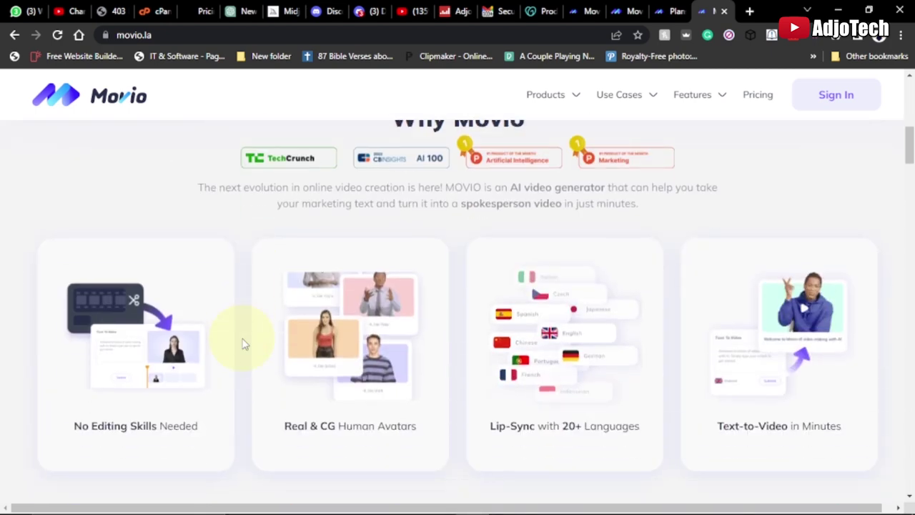
pyautogui.scroll(-2, 242, 344)
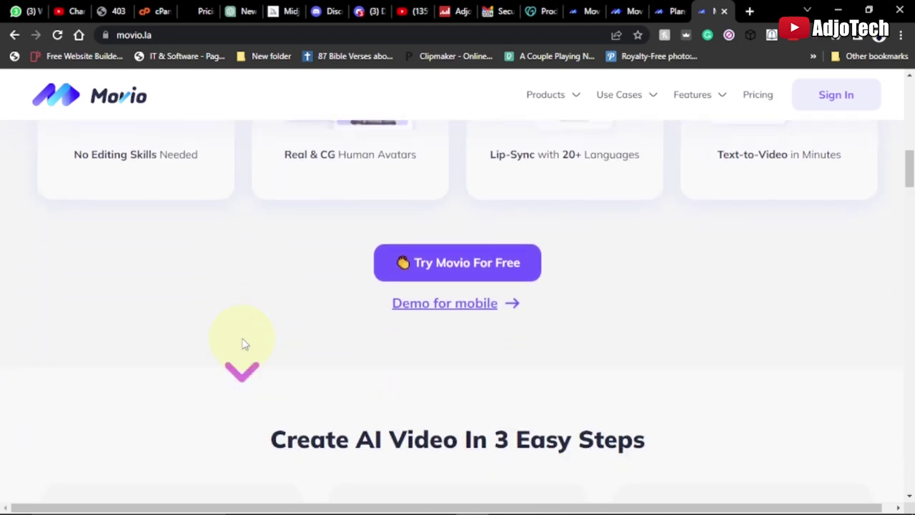
pyautogui.scroll(4, 241, 341)
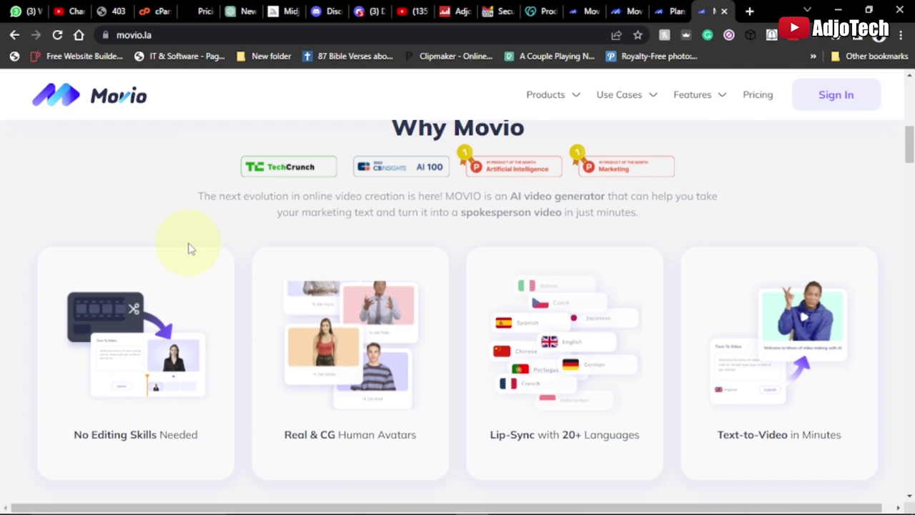
pyautogui.scroll(-6, 225, 272)
pyautogui.scroll(-4, 243, 343)
pyautogui.scroll(1, 247, 336)
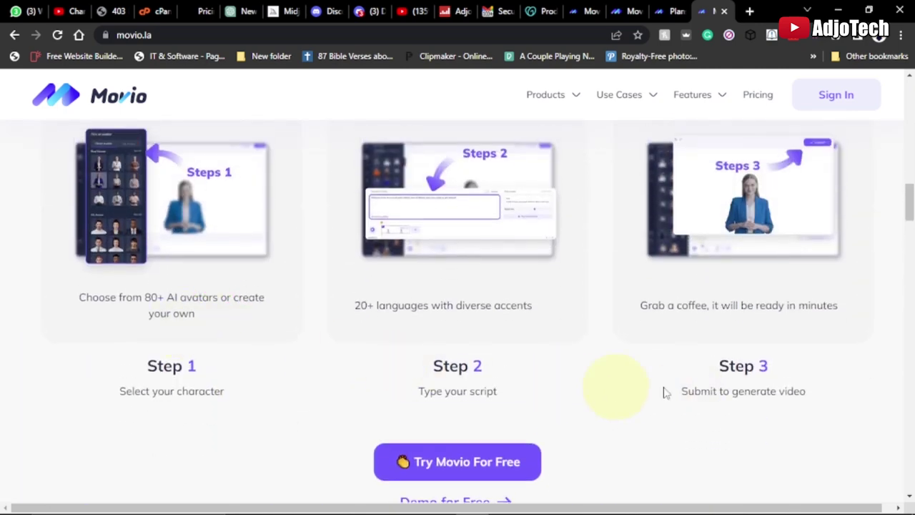
pyautogui.scroll(-5, 354, 381)
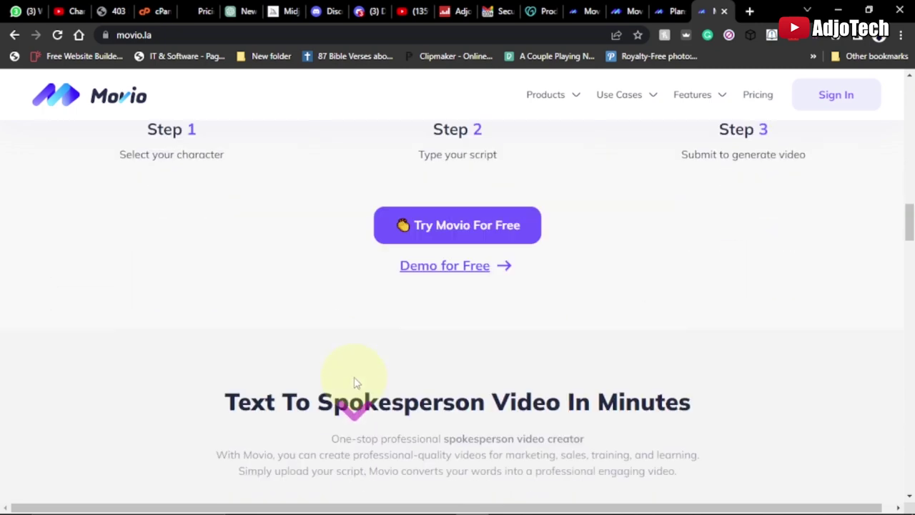
pyautogui.scroll(1, 272, 364)
pyautogui.scroll(-4, 261, 350)
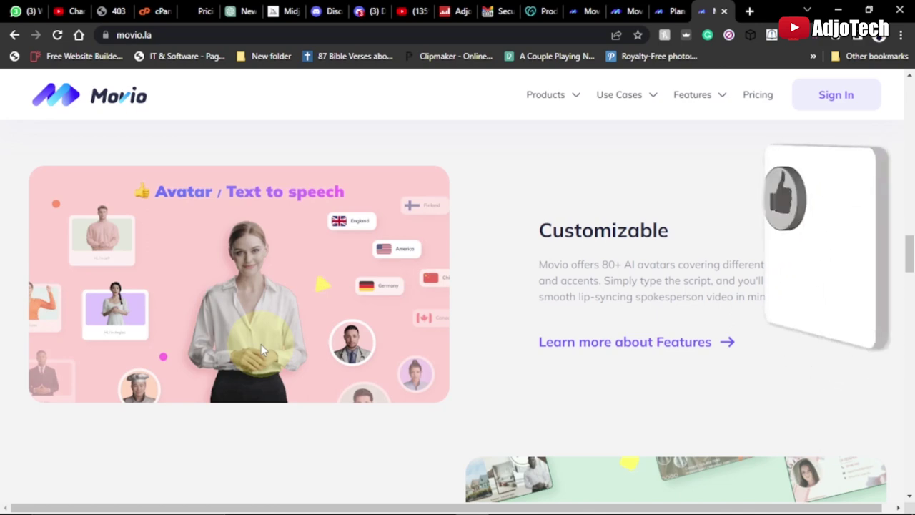
pyautogui.scroll(-5, 261, 344)
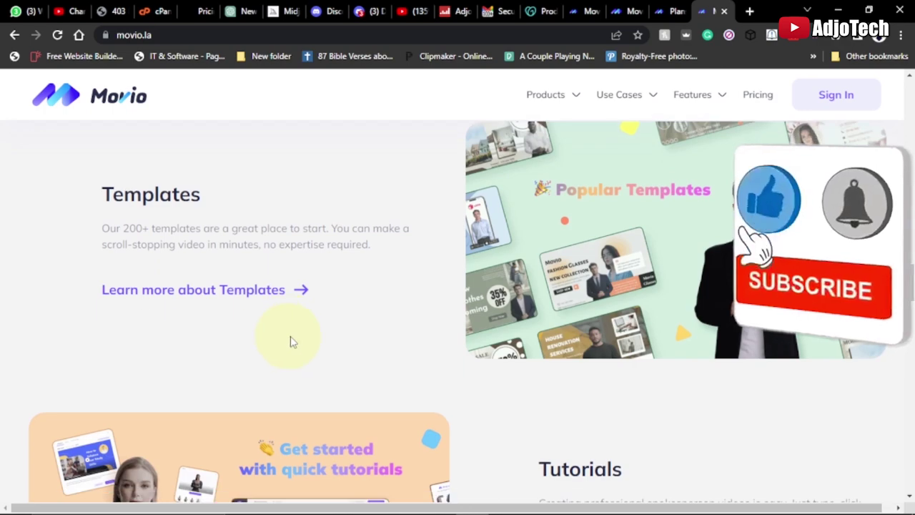
pyautogui.scroll(-3, 286, 341)
pyautogui.scroll(10, 290, 336)
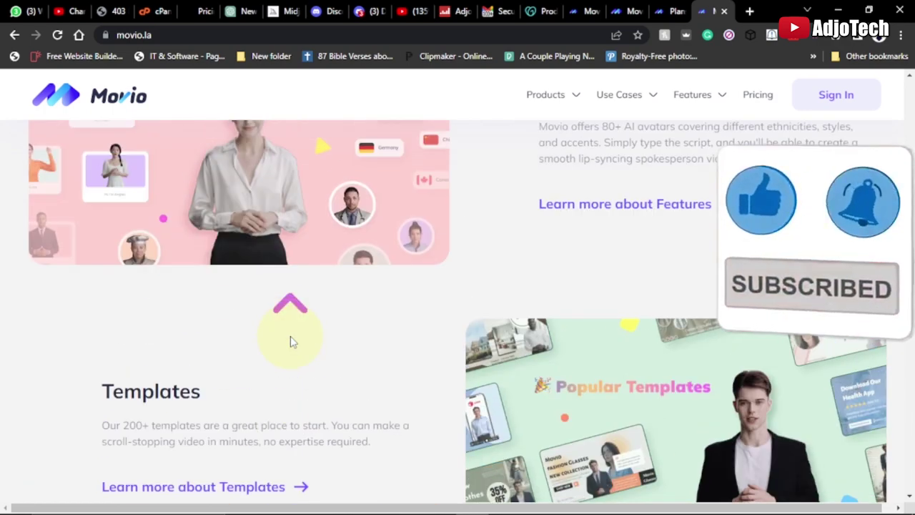
pyautogui.scroll(10, 291, 342)
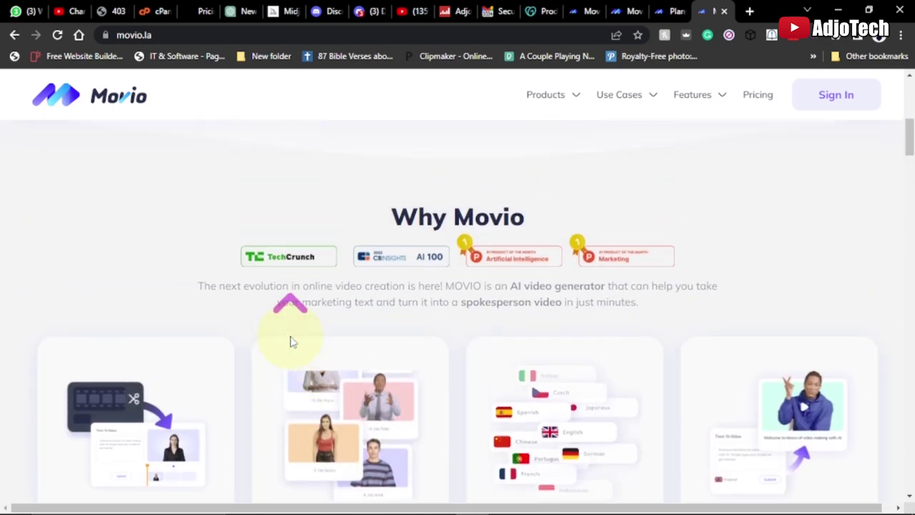
pyautogui.scroll(1, 290, 341)
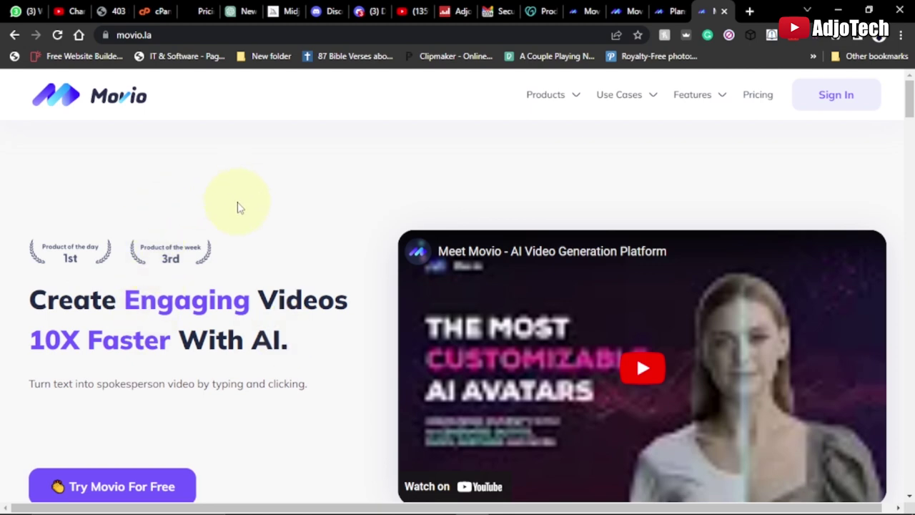
pyautogui.scroll(-2, 198, 292)
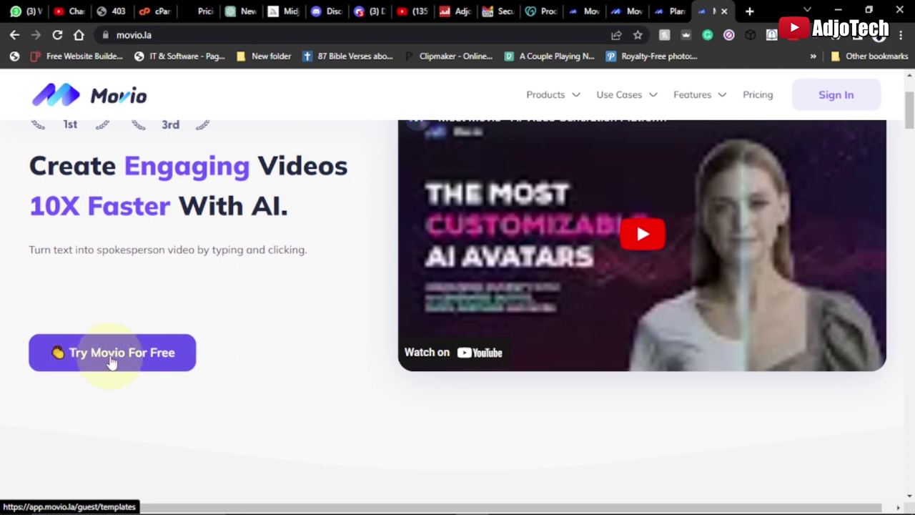
# Step: Open the free template gallery, glance at Portrait templates, then return to Landscape
pyautogui.click(135, 356)
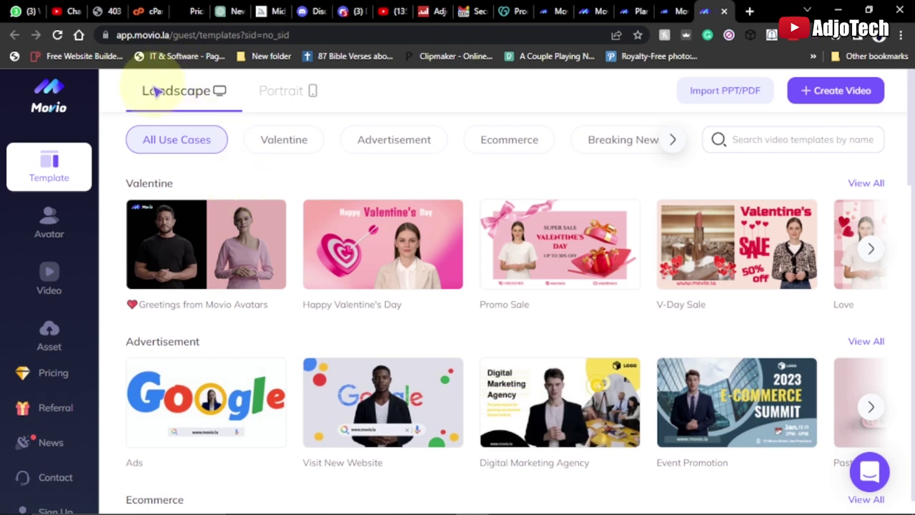
pyautogui.click(274, 101)
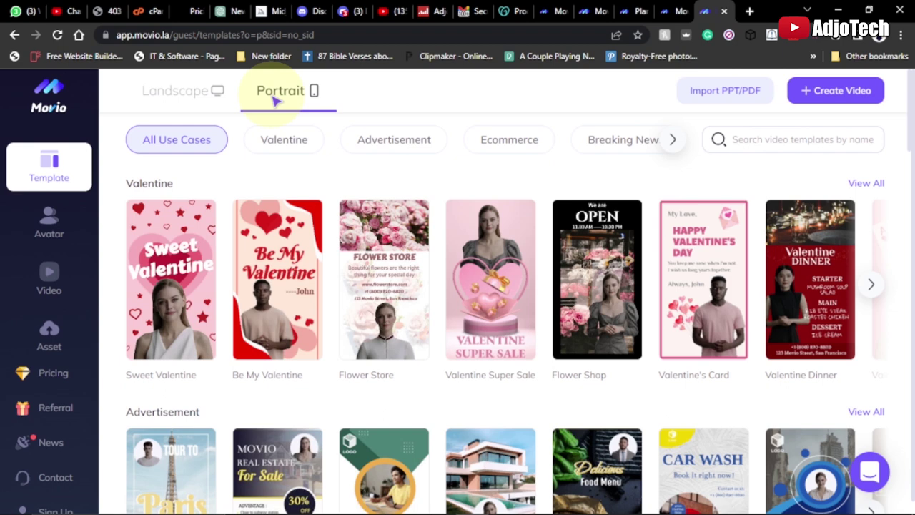
pyautogui.click(173, 92)
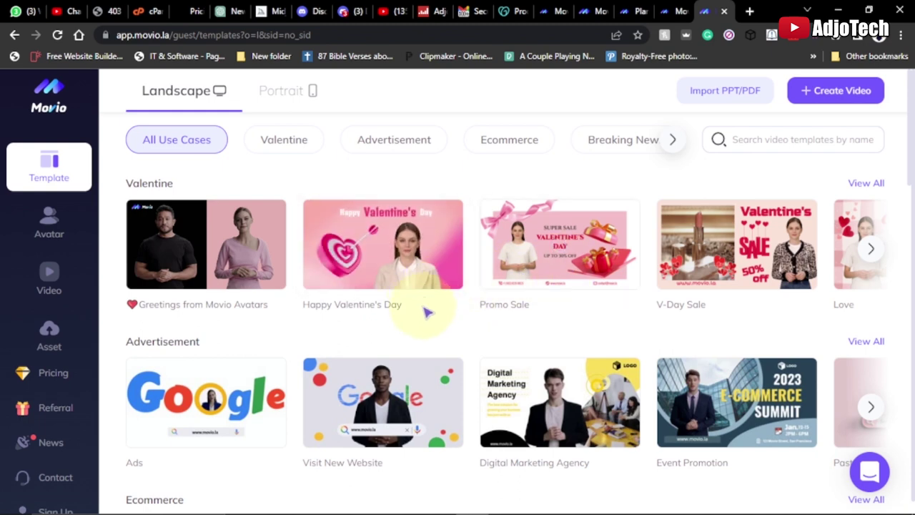
# Step: Browse the Advertisement through Business Cards template categories, then settle on Valentine
pyautogui.click(292, 148)
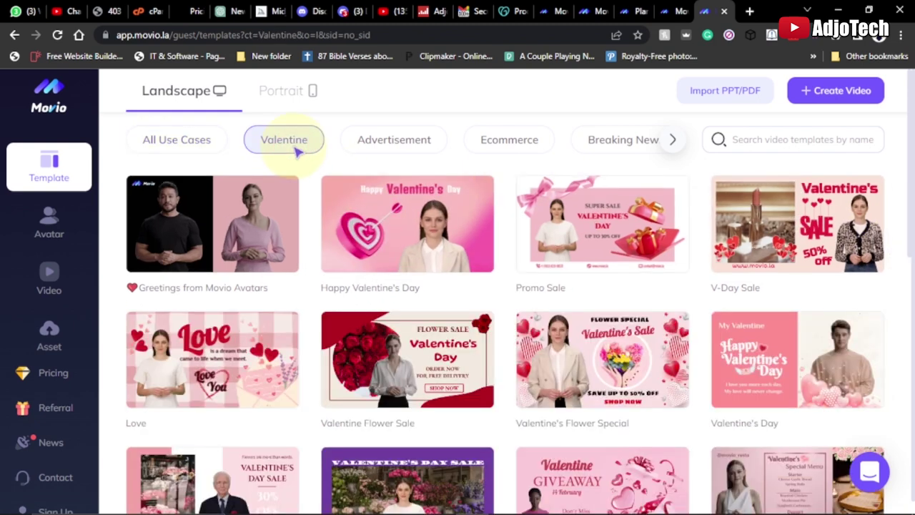
pyautogui.click(380, 148)
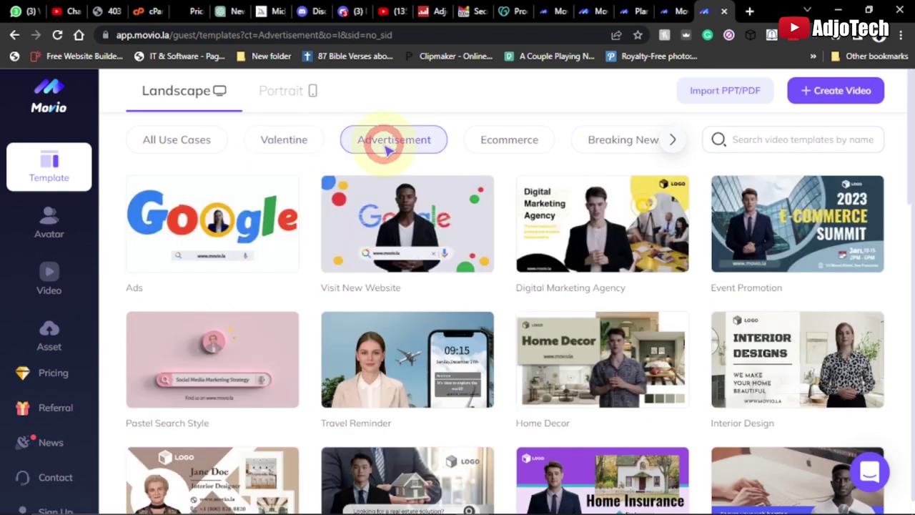
pyautogui.click(502, 141)
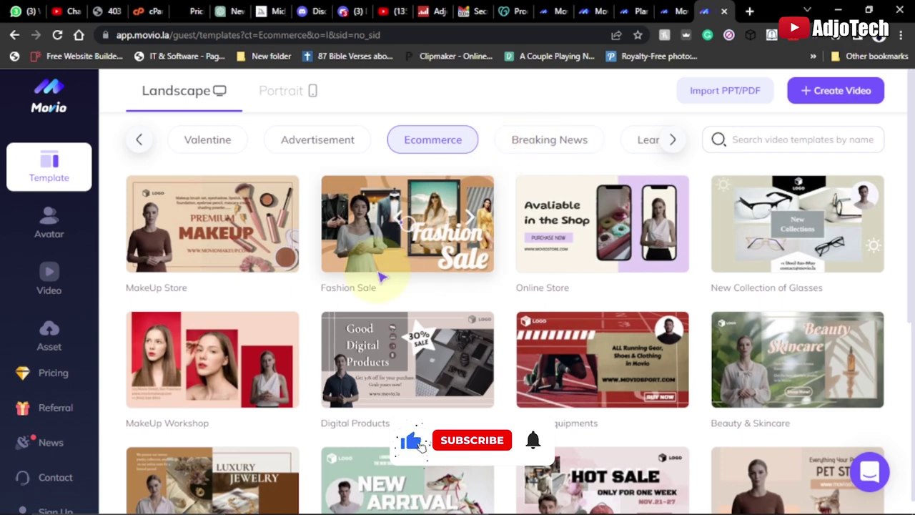
pyautogui.click(544, 143)
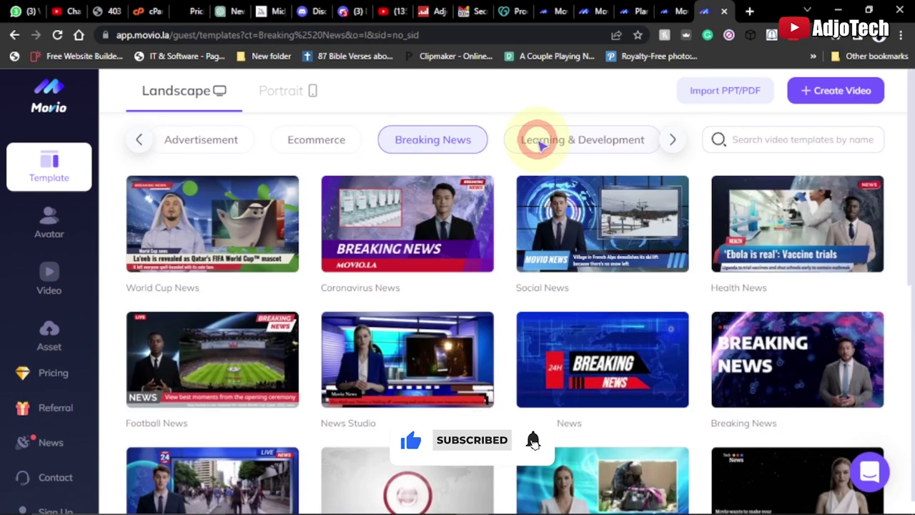
pyautogui.click(583, 139)
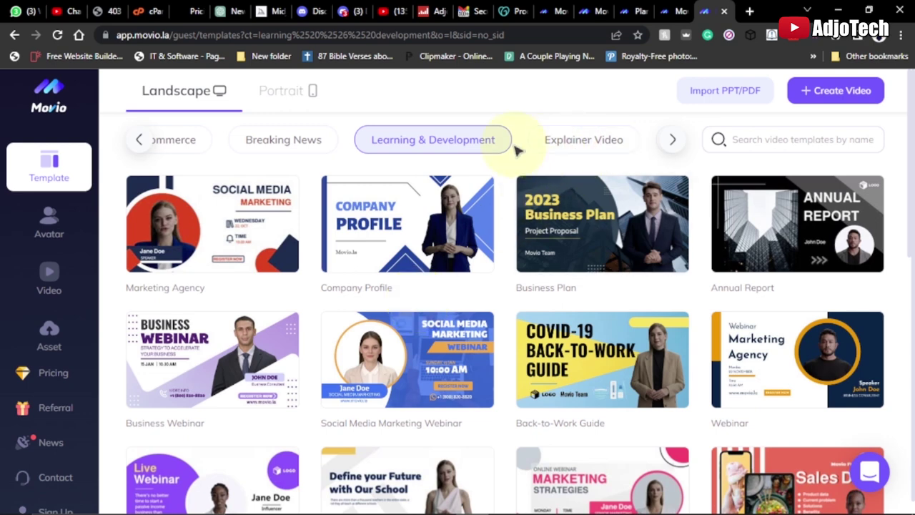
pyautogui.click(570, 145)
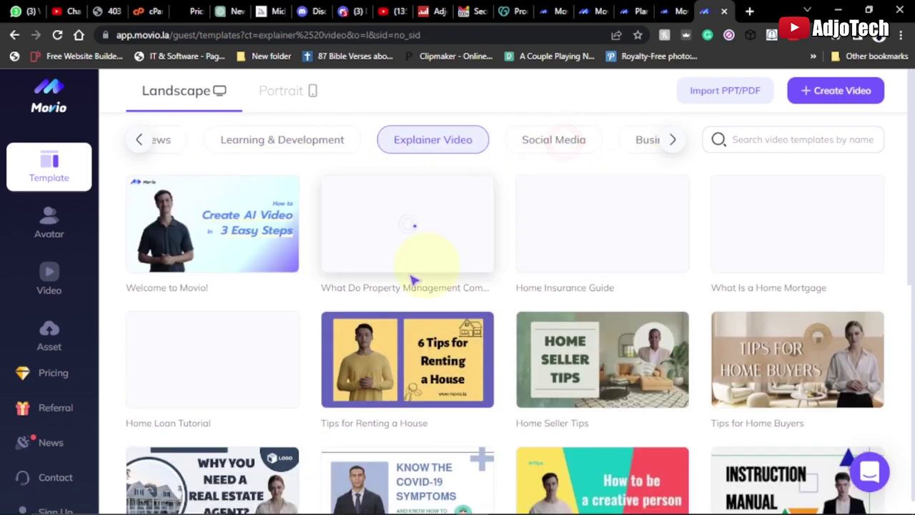
pyautogui.click(551, 141)
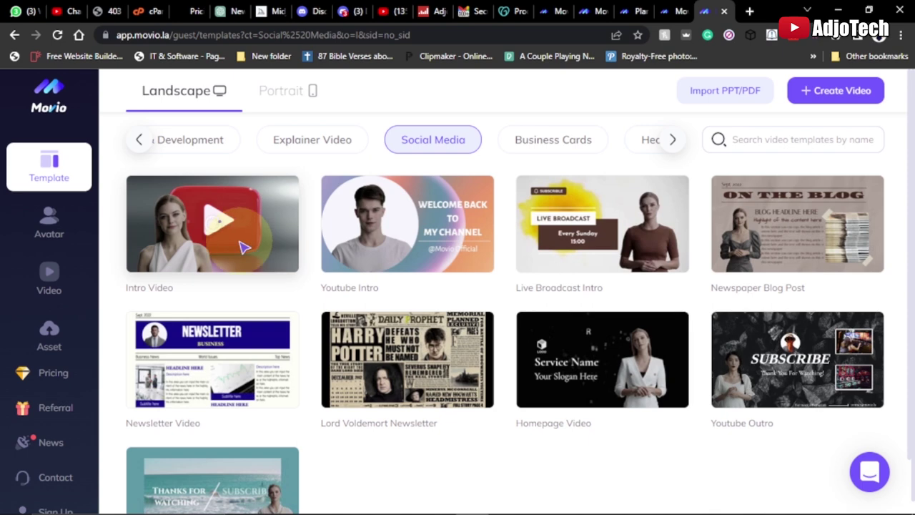
pyautogui.click(569, 140)
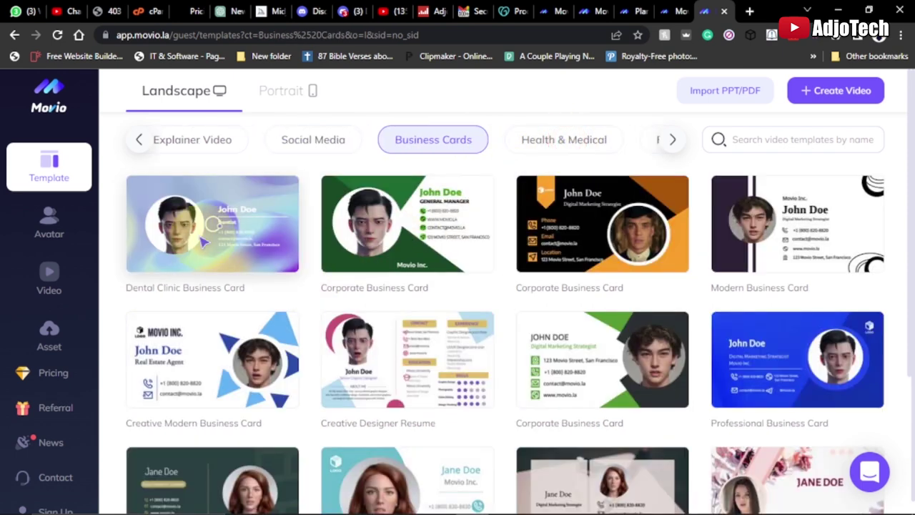
pyautogui.click(140, 141)
pyautogui.click(139, 140)
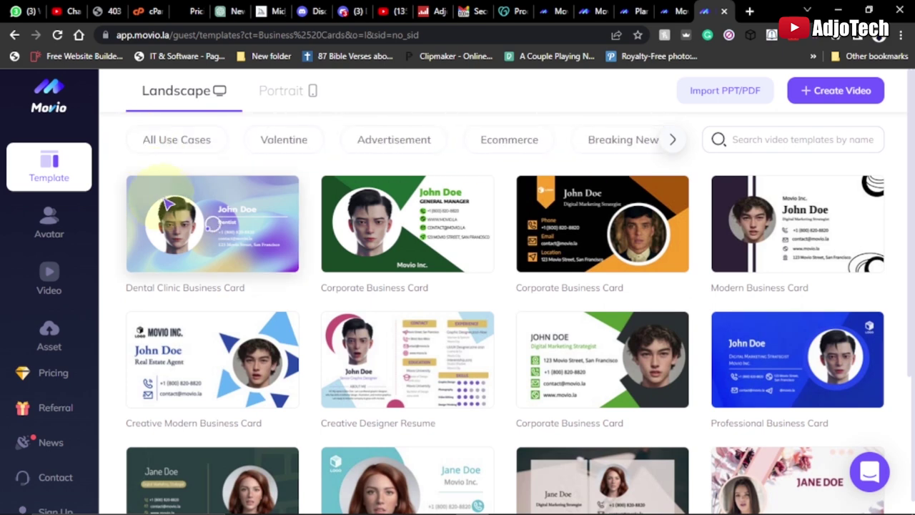
pyautogui.click(289, 142)
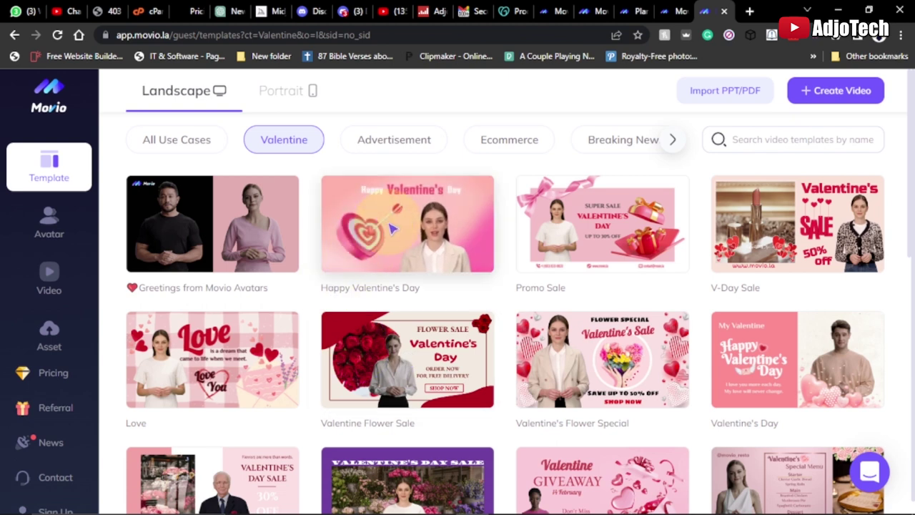
# Step: Preview the Happy Valentine's Day template's sample video and start a draft from it
pyautogui.click(392, 239)
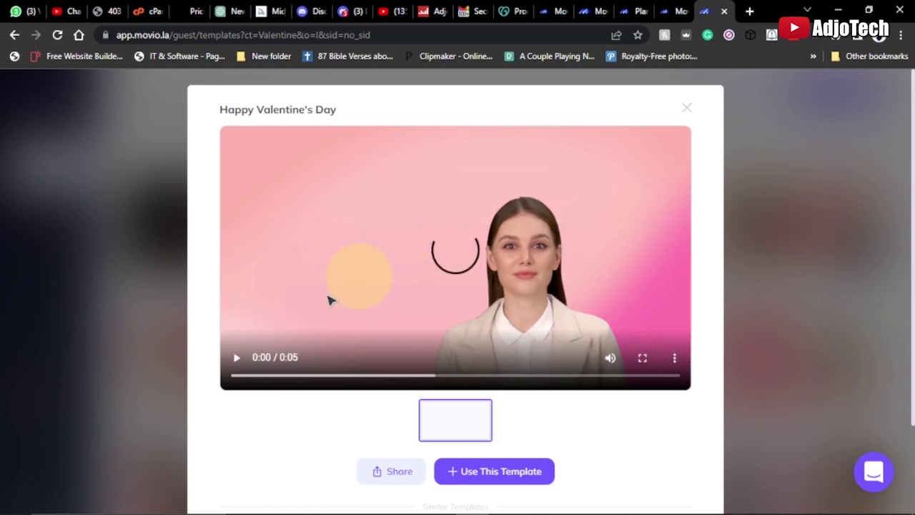
pyautogui.click(236, 358)
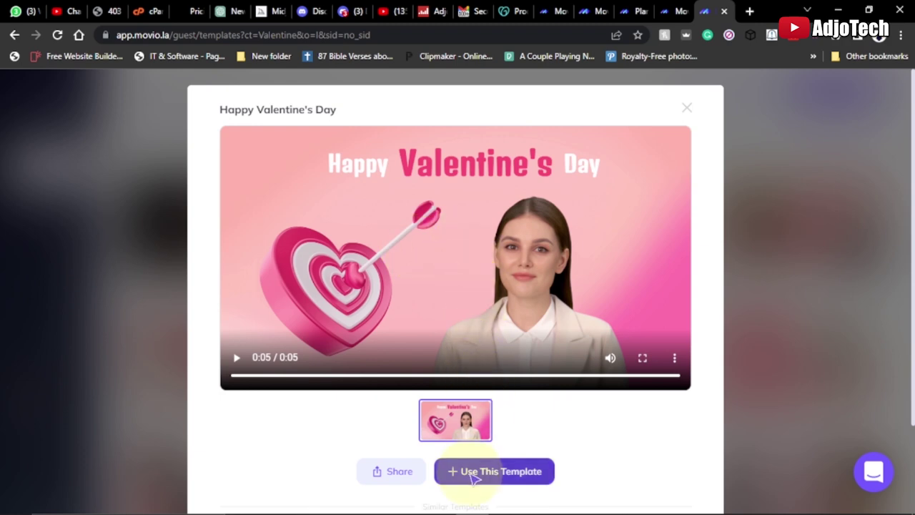
pyautogui.click(487, 477)
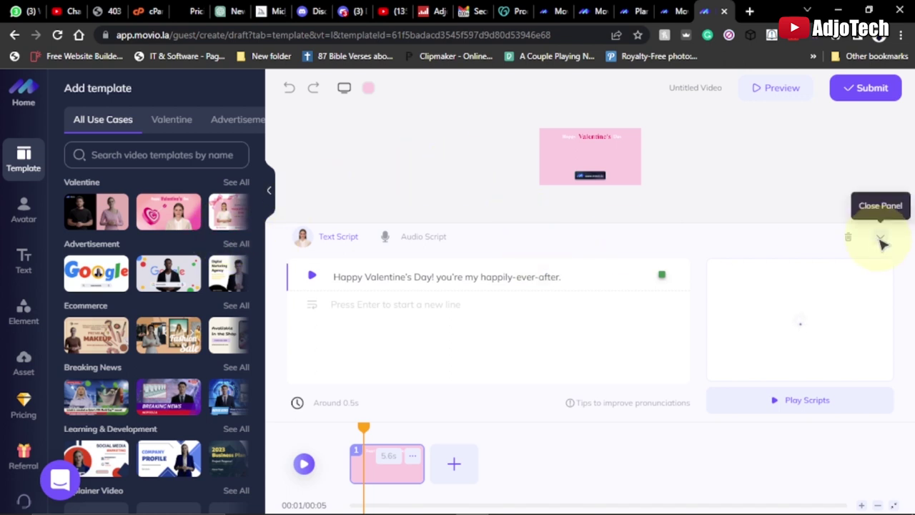
# Step: Append ' Thank you' to the script line ending "you're my happily-ever-after."
pyautogui.click(881, 237)
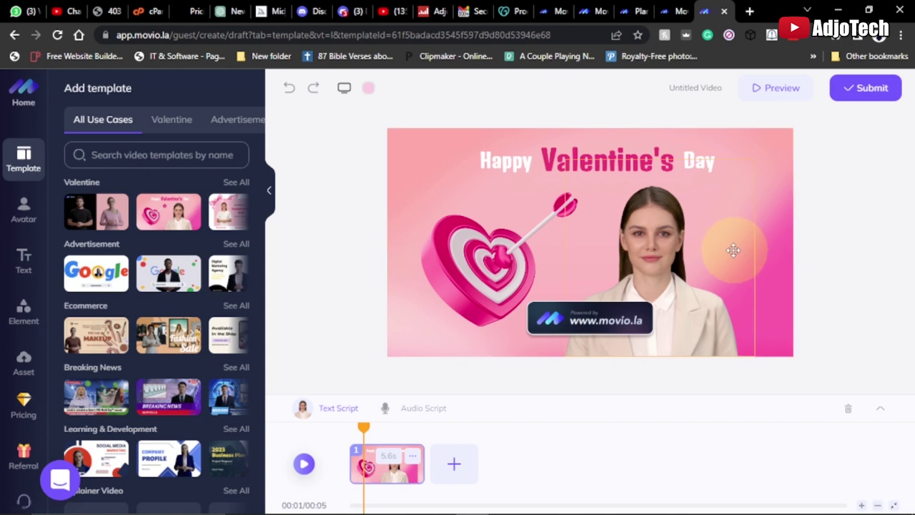
pyautogui.click(882, 405)
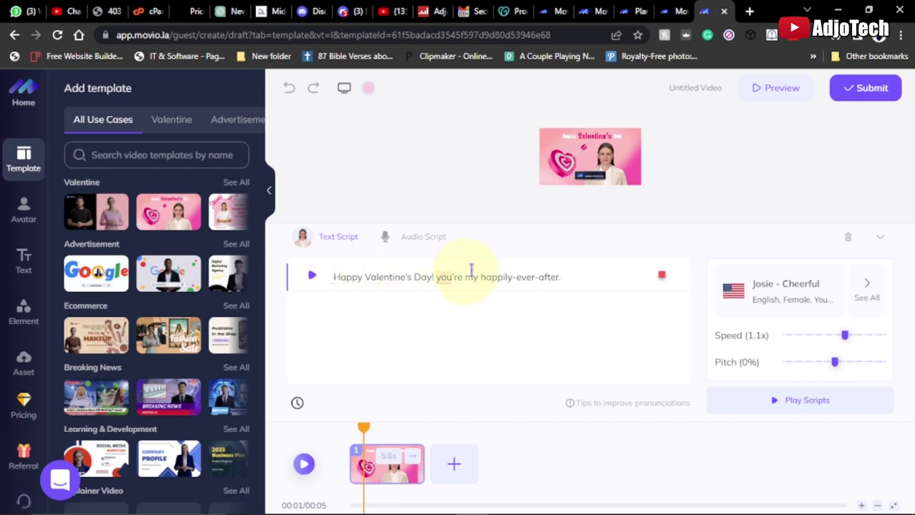
pyautogui.moveTo(333, 277)
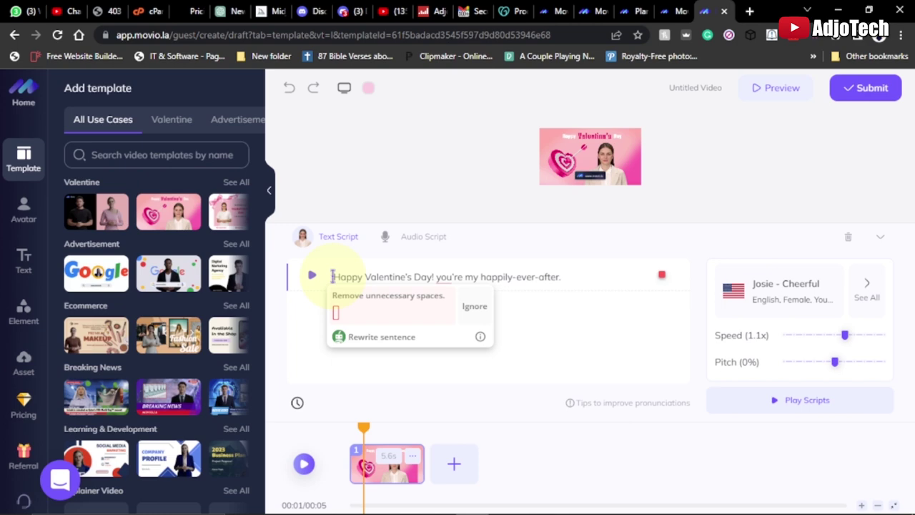
pyautogui.click(561, 279)
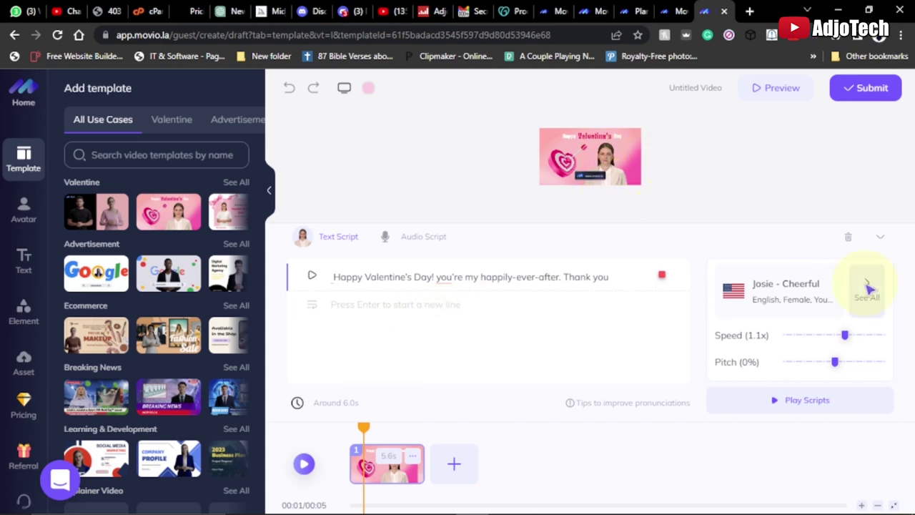
pyautogui.click(882, 234)
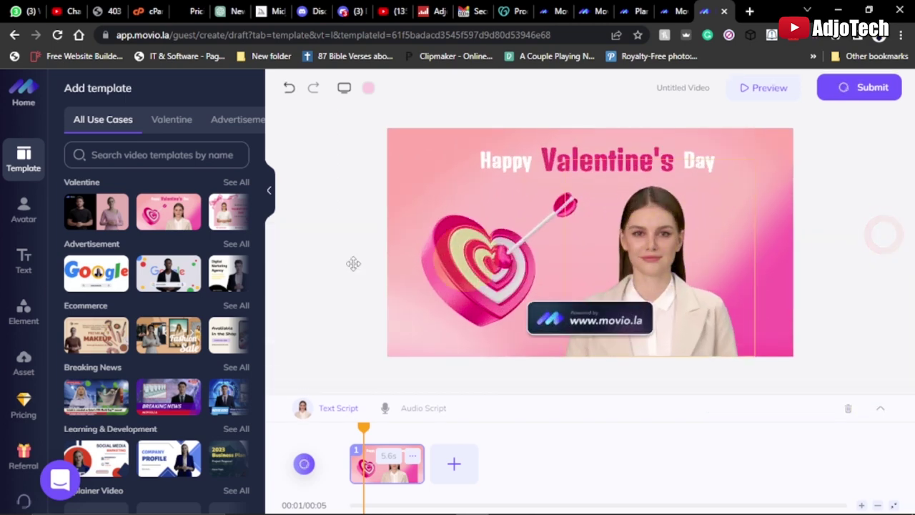
# Step: Swap the presenter for Vera, the public avatar in the leopard-print cardigan
pyautogui.click(24, 211)
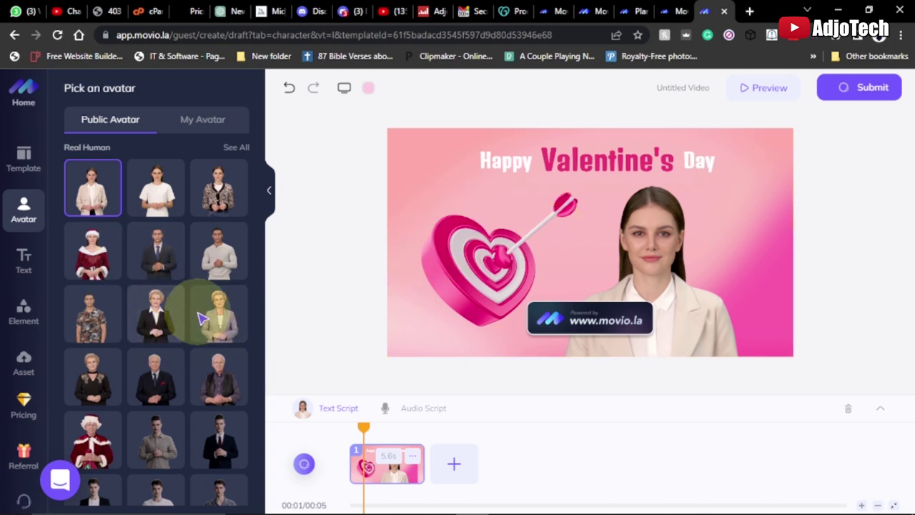
pyautogui.scroll(-3, 200, 311)
pyautogui.scroll(-5, 199, 308)
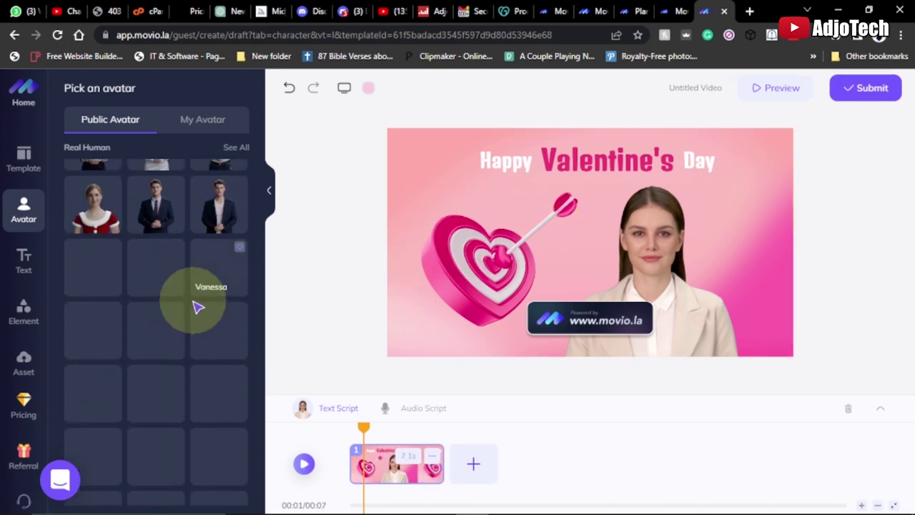
pyautogui.scroll(-8, 198, 307)
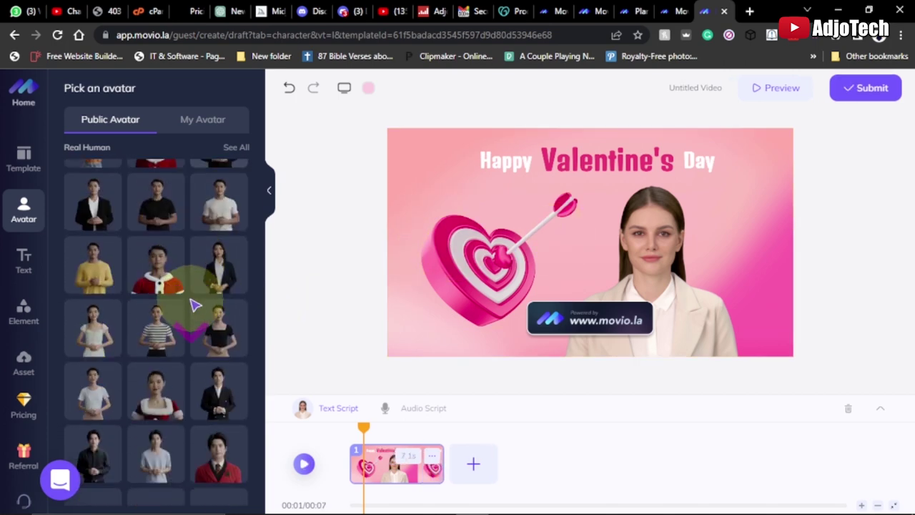
pyautogui.scroll(-10, 191, 303)
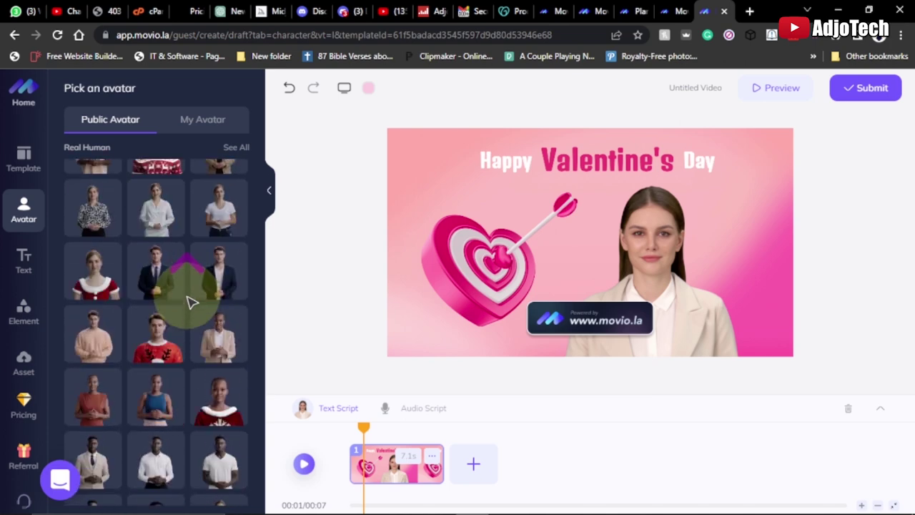
pyautogui.scroll(20, 192, 303)
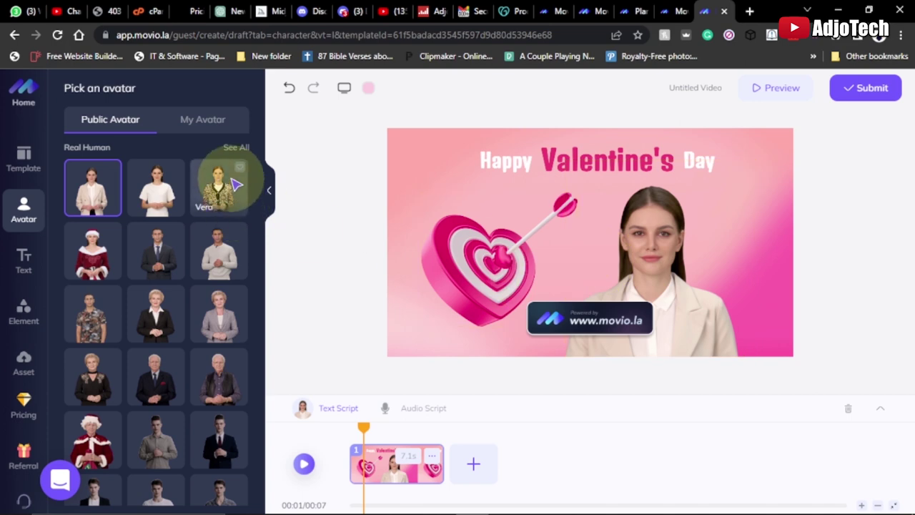
pyautogui.click(218, 197)
pyautogui.click(650, 250)
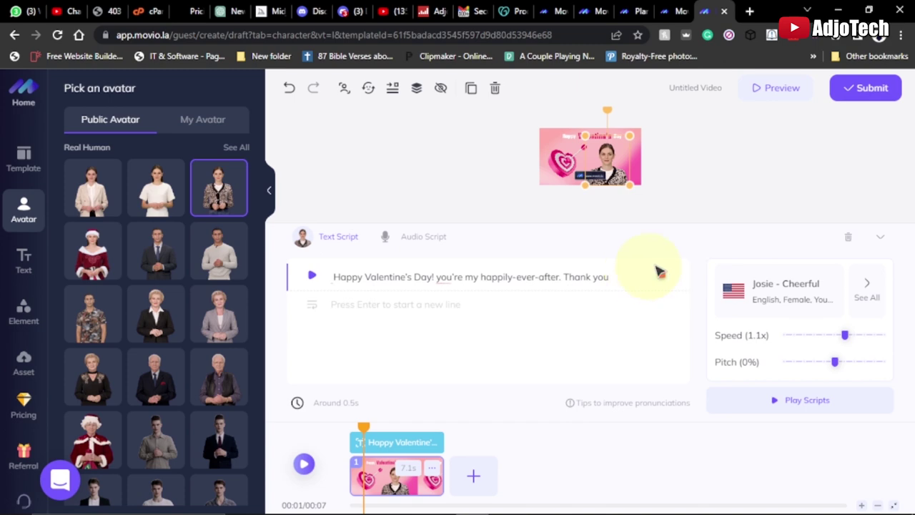
pyautogui.click(882, 236)
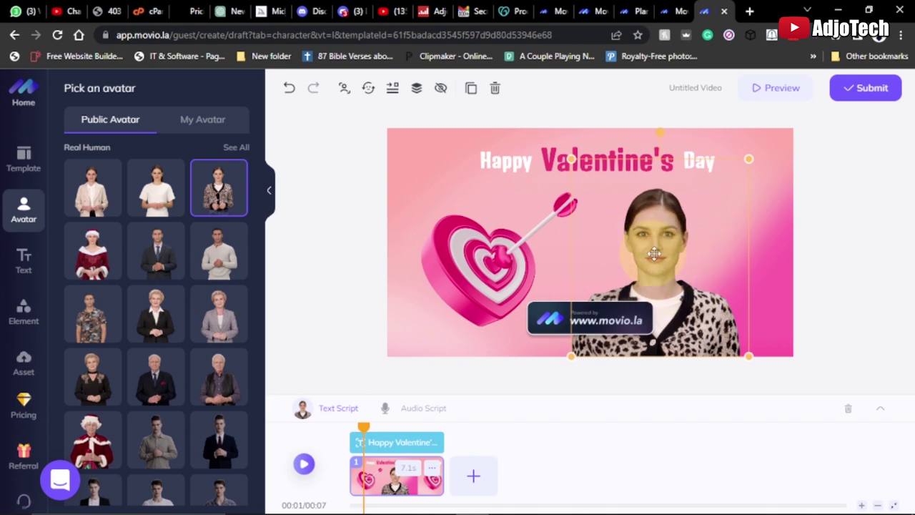
pyautogui.click(781, 88)
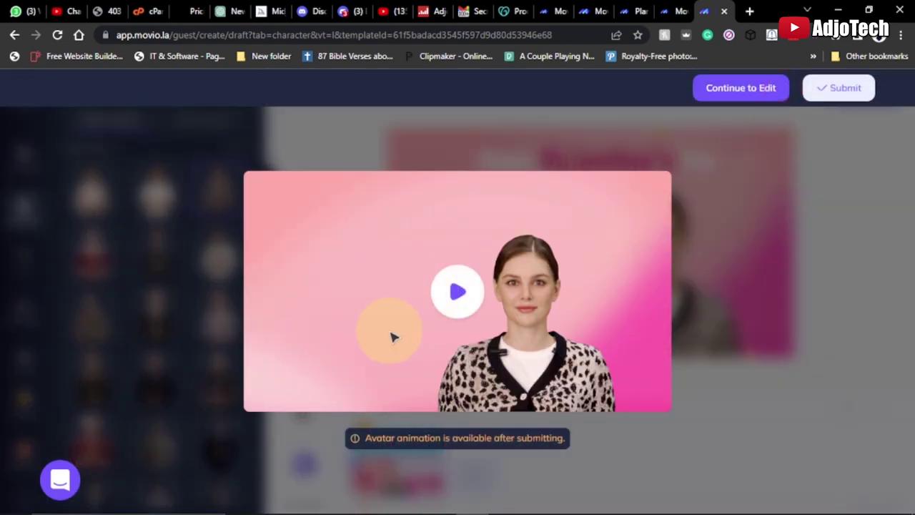
pyautogui.click(458, 292)
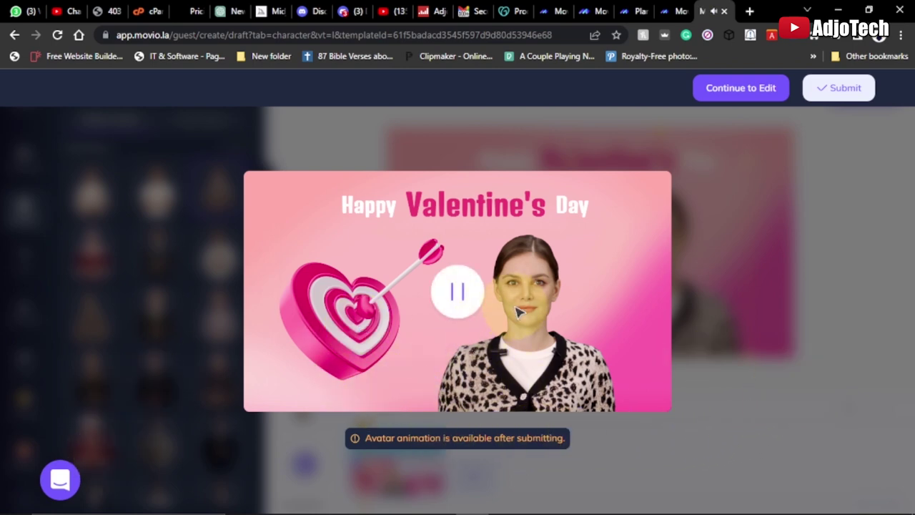
pyautogui.click(461, 300)
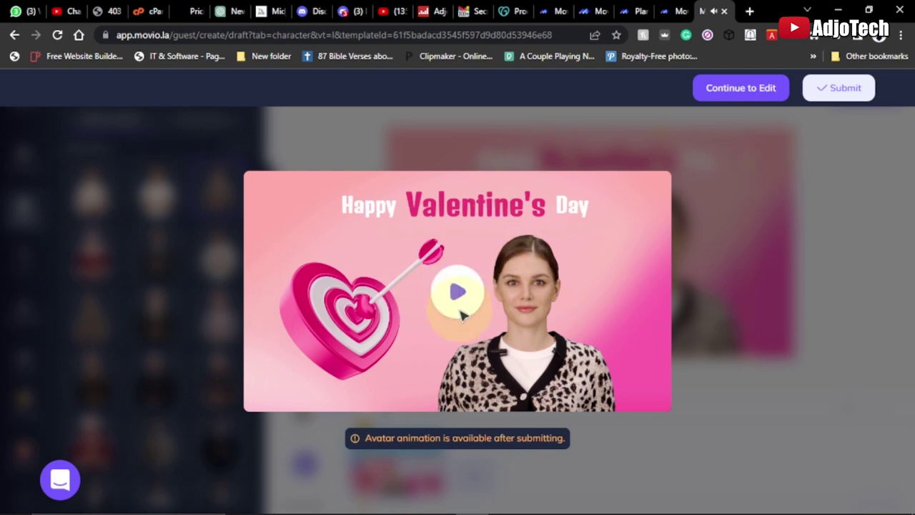
pyautogui.click(733, 88)
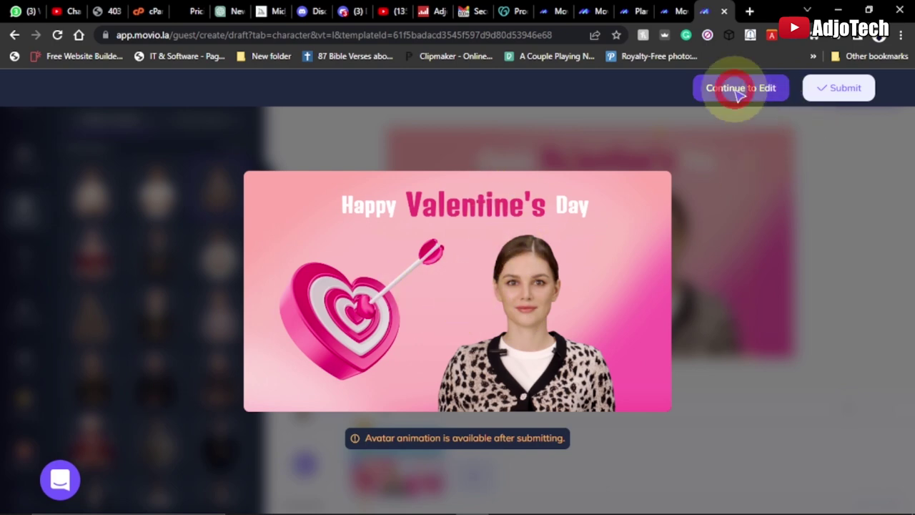
pyautogui.click(475, 270)
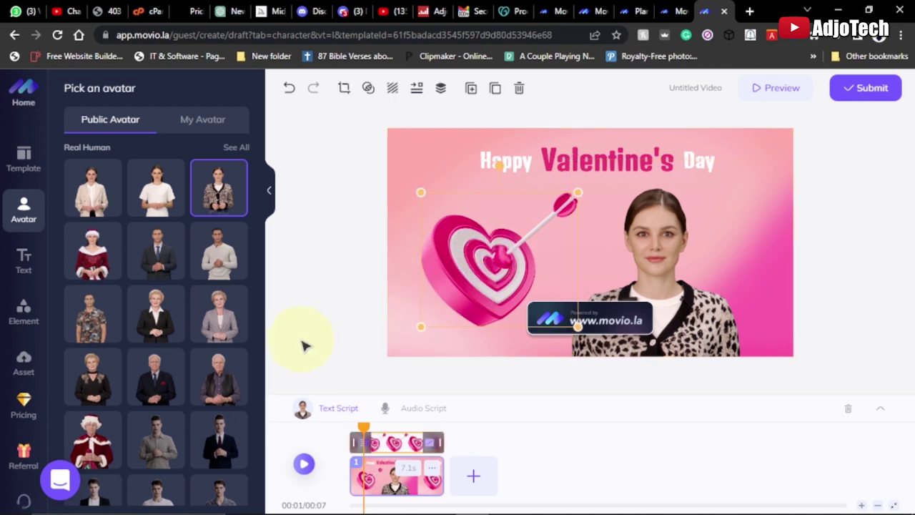
# Step: Select the Happy Valentine's Day title text and view its font list
pyautogui.click(37, 264)
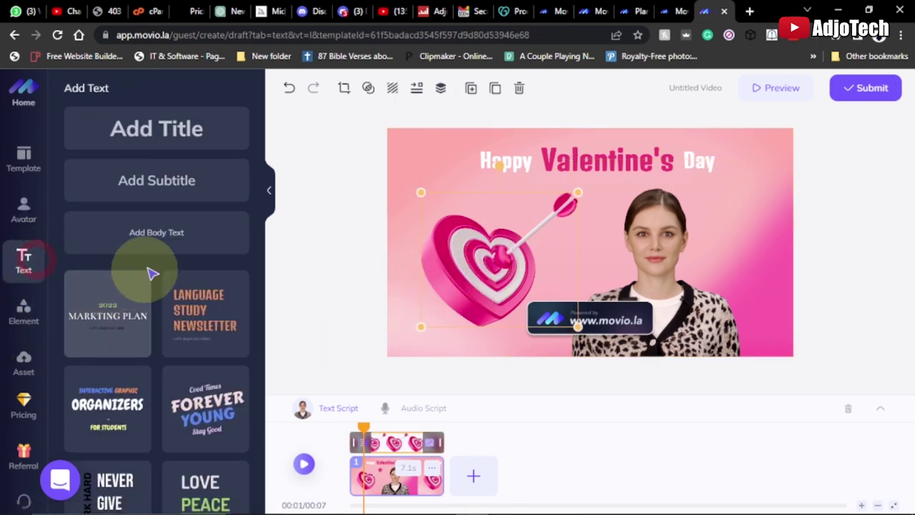
pyautogui.scroll(-5, 222, 313)
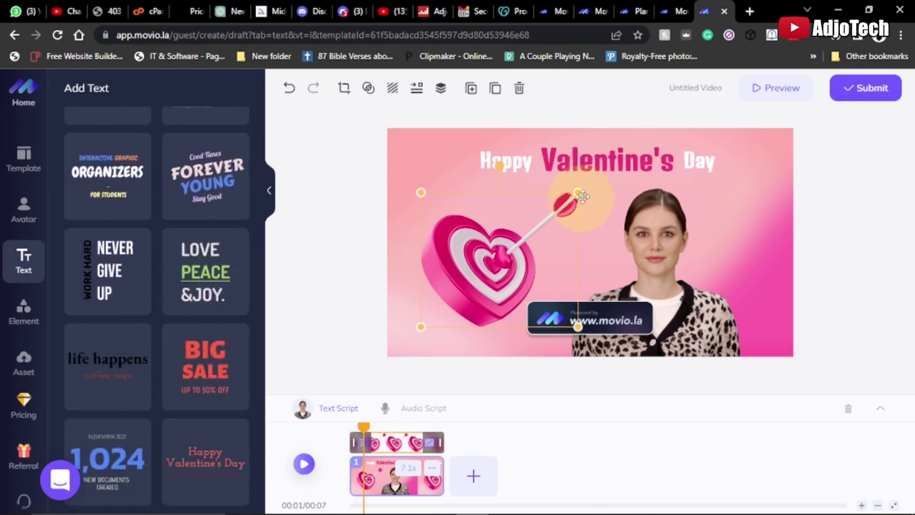
pyautogui.click(608, 159)
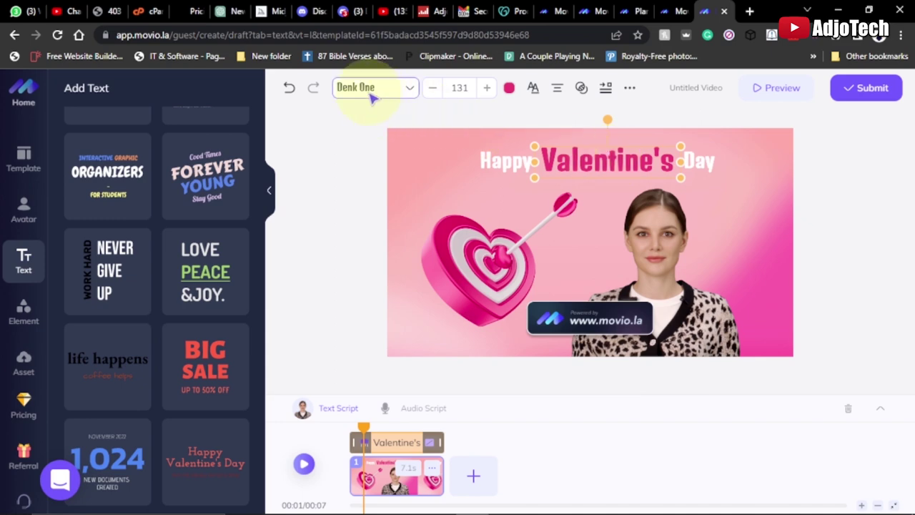
pyautogui.click(411, 90)
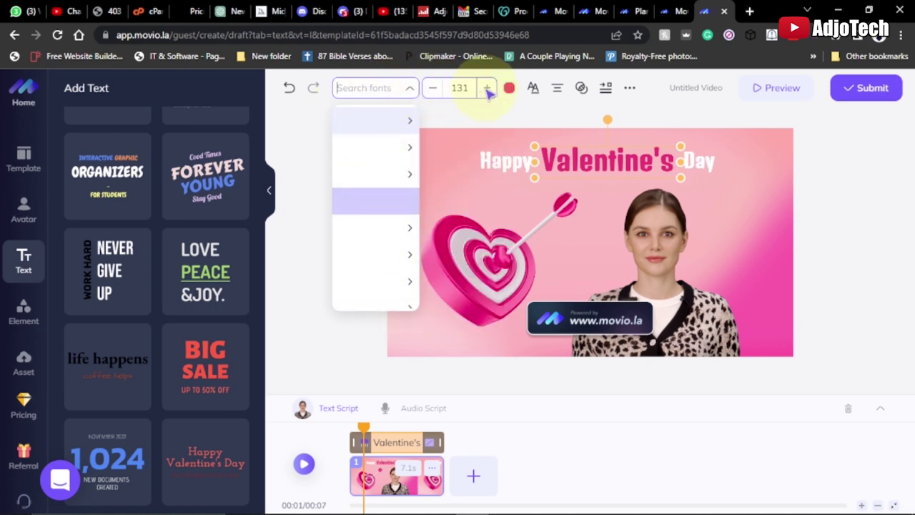
# Step: Change the title's font size from 131 to 127
pyautogui.click(433, 91)
pyautogui.click(433, 91)
pyautogui.click(432, 88)
pyautogui.click(433, 89)
pyautogui.click(433, 88)
pyautogui.click(432, 89)
pyautogui.click(433, 89)
pyautogui.click(433, 88)
pyautogui.click(433, 89)
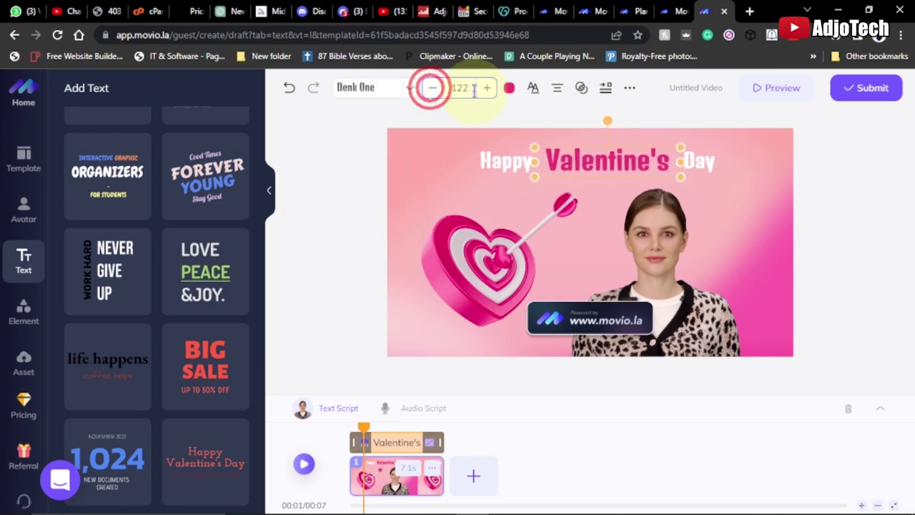
pyautogui.click(487, 88)
pyautogui.click(487, 87)
pyautogui.click(487, 87)
pyautogui.click(487, 88)
pyautogui.click(487, 87)
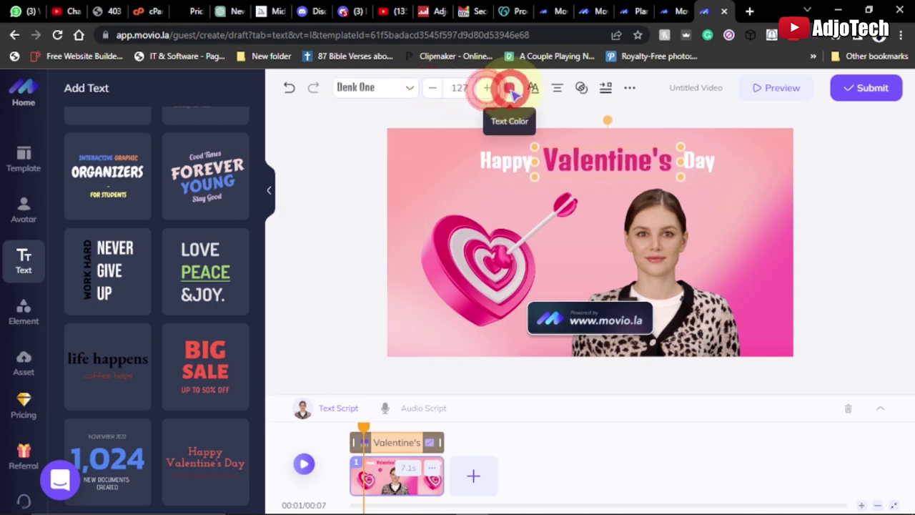
# Step: Check the text colour choices without changing colour, then bring up the element library
pyautogui.click(510, 88)
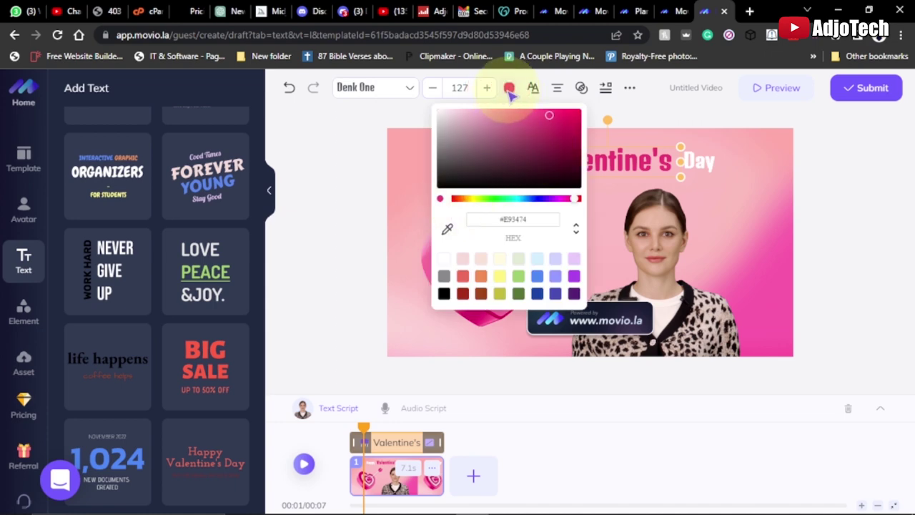
pyautogui.click(509, 89)
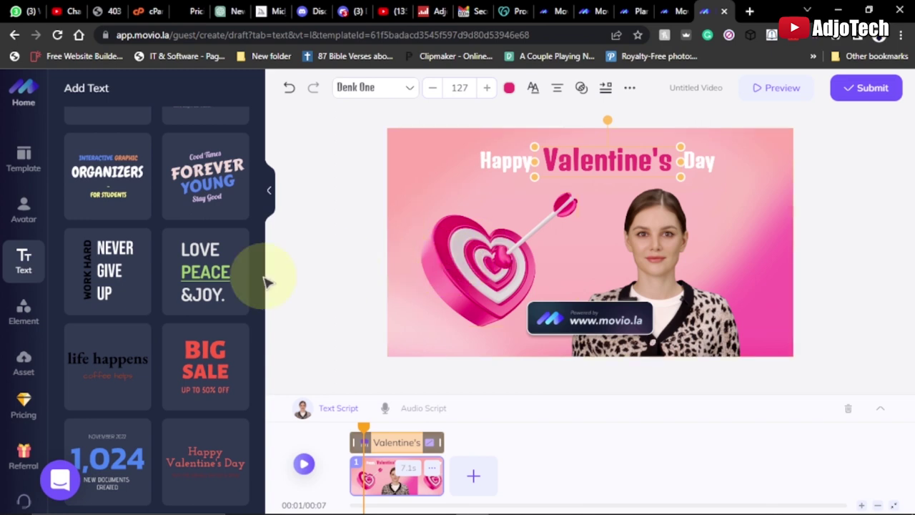
pyautogui.click(18, 317)
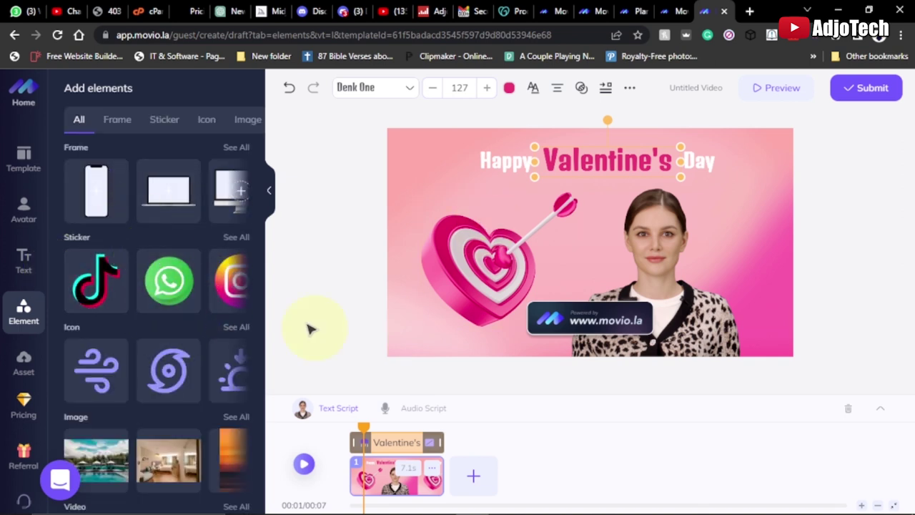
# Step: Add the WhatsApp sticker, enlarge it slightly, and place it lower-right beside the avatar
pyautogui.moveTo(178, 285); pyautogui.dragTo(761, 321)
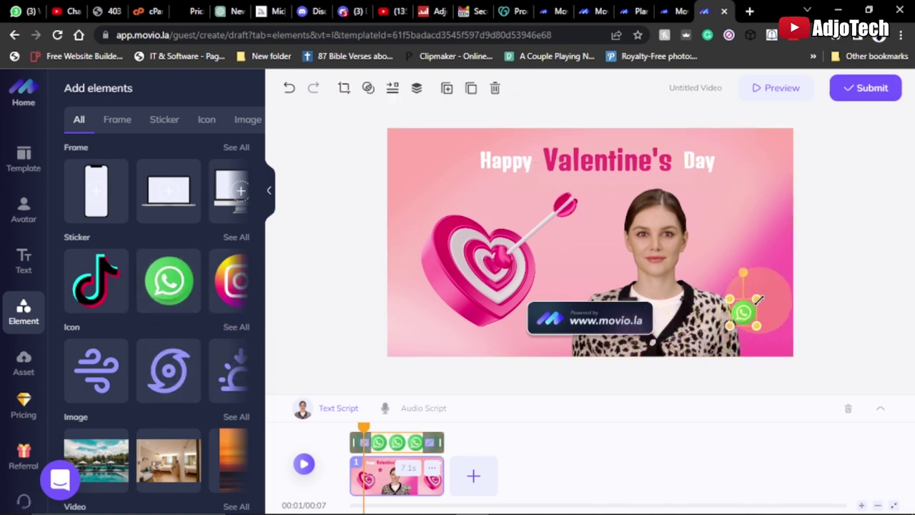
pyautogui.moveTo(771, 287); pyautogui.dragTo(765, 351)
pyautogui.click(823, 259)
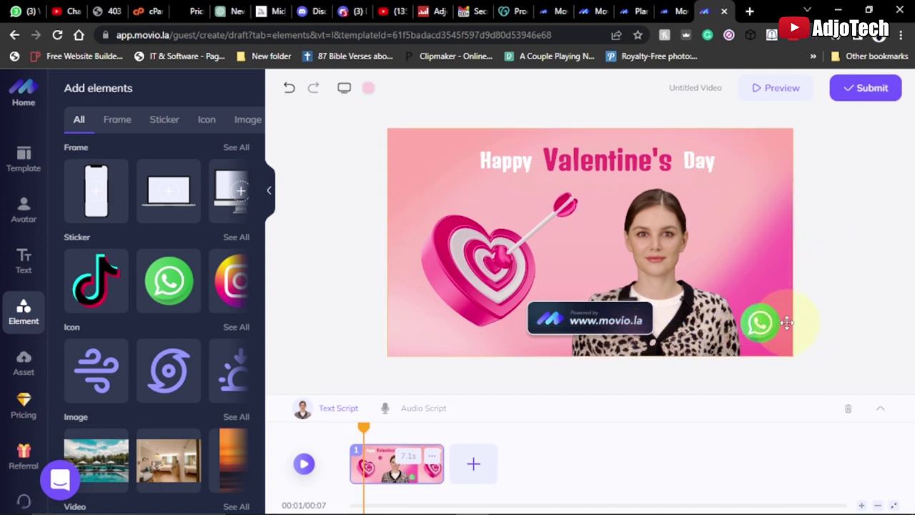
pyautogui.scroll(-3, 172, 304)
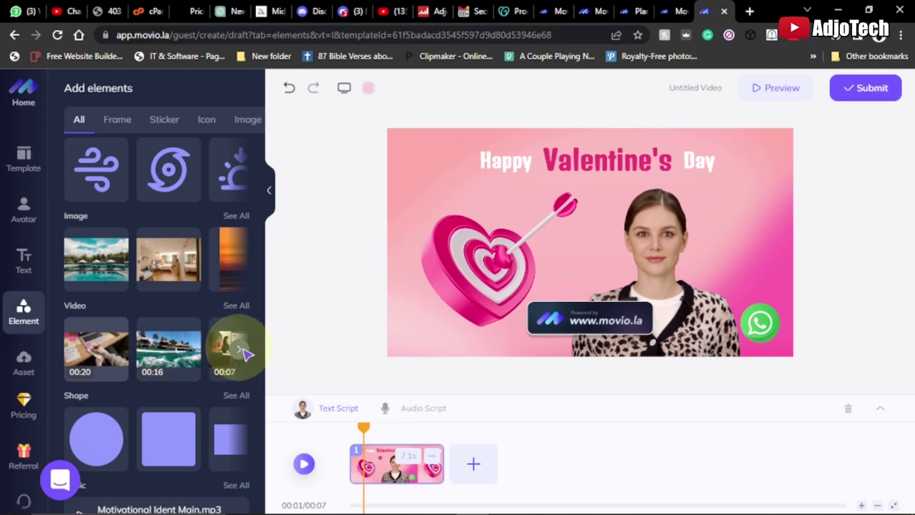
# Step: Browse Frame, Sticker, Icon, Image, Video and Shape elements, return to Sticker, and show aspect-ratio options
pyautogui.click(115, 120)
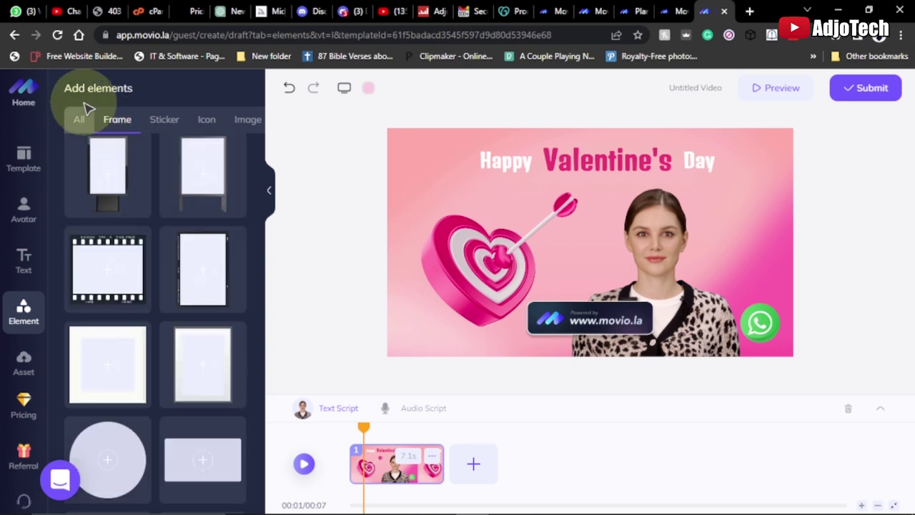
pyautogui.click(163, 123)
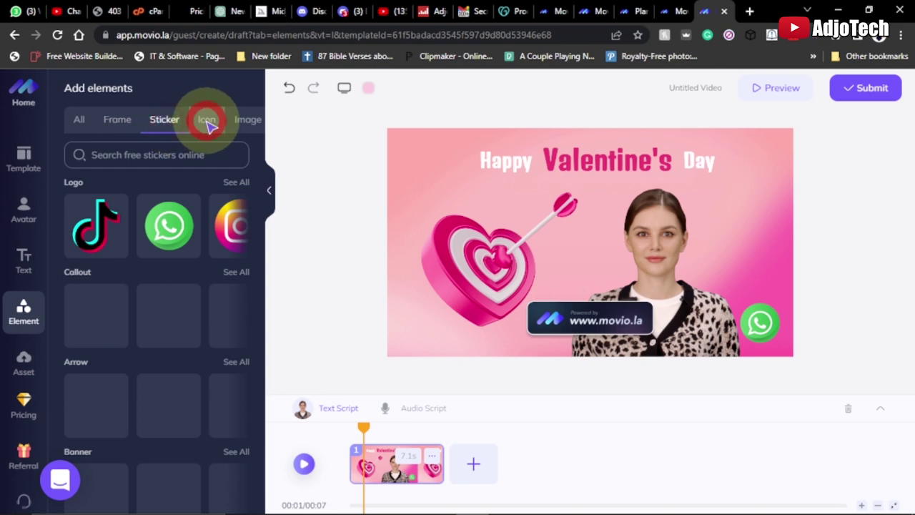
pyautogui.click(208, 123)
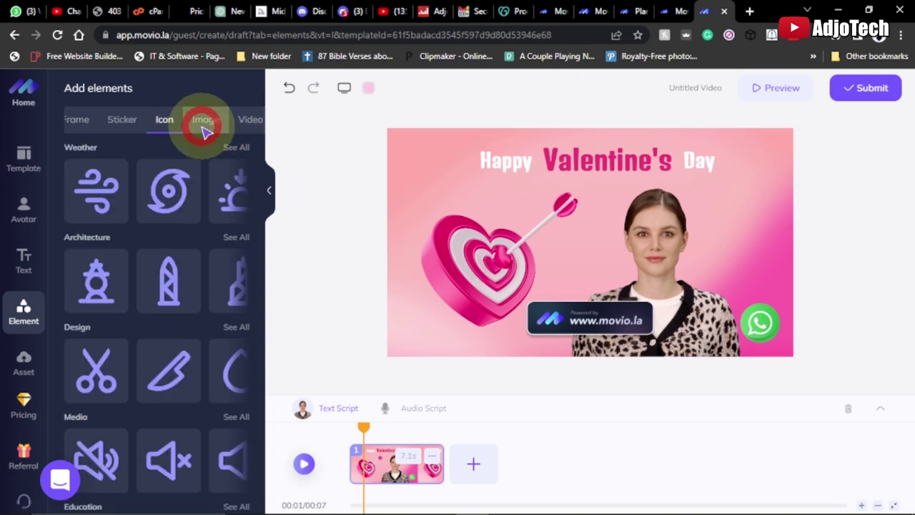
pyautogui.click(204, 123)
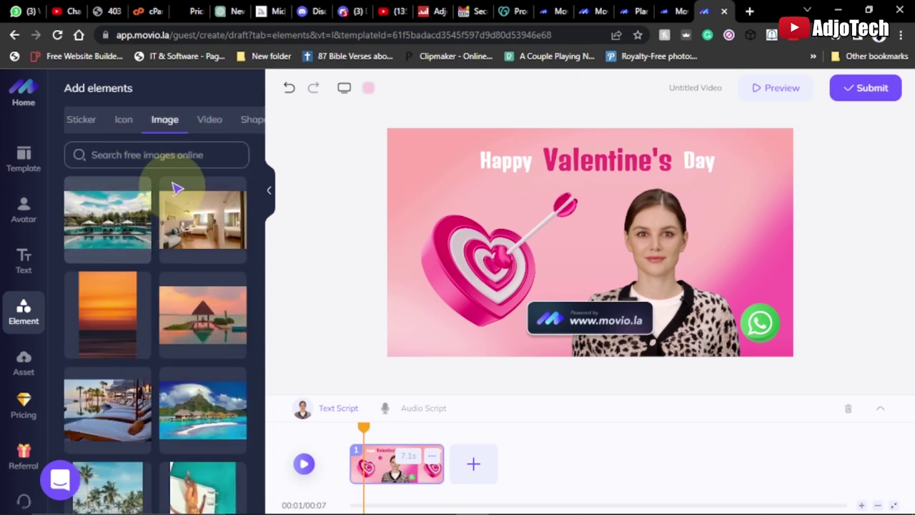
pyautogui.click(208, 122)
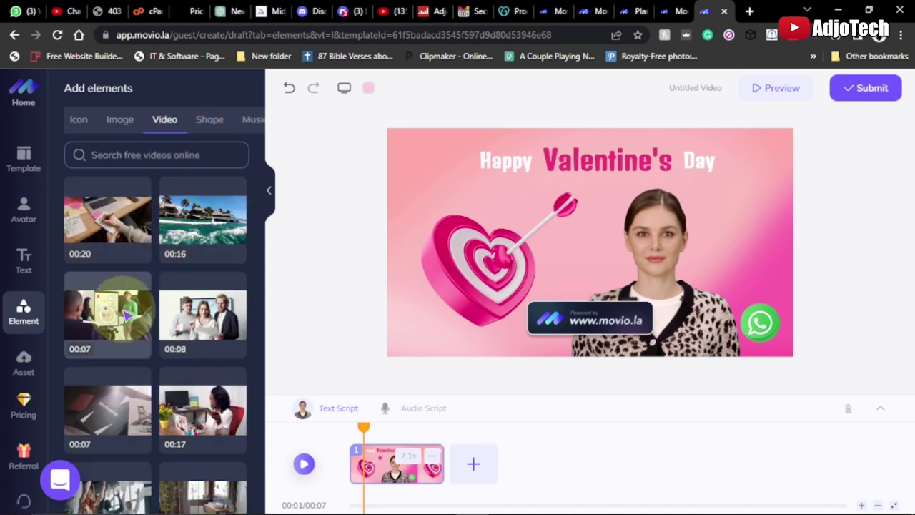
pyautogui.click(218, 123)
pyautogui.click(136, 122)
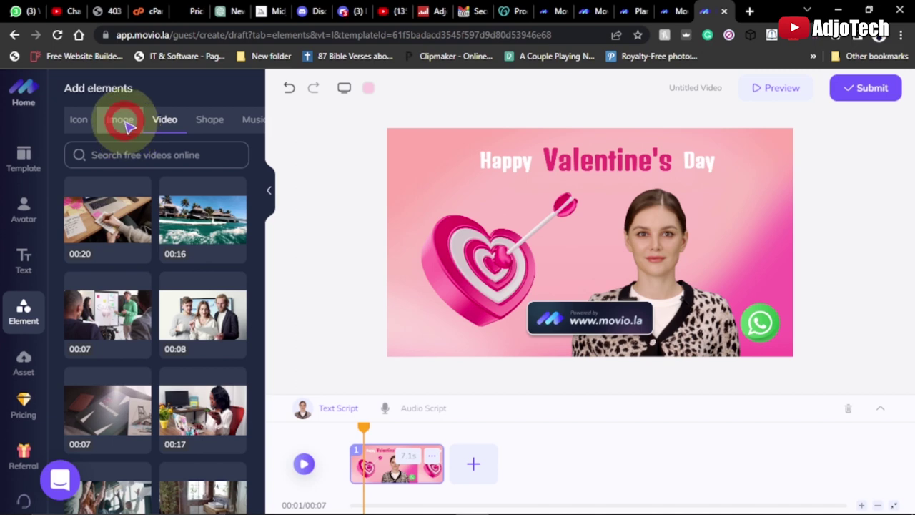
pyautogui.click(124, 122)
pyautogui.click(87, 119)
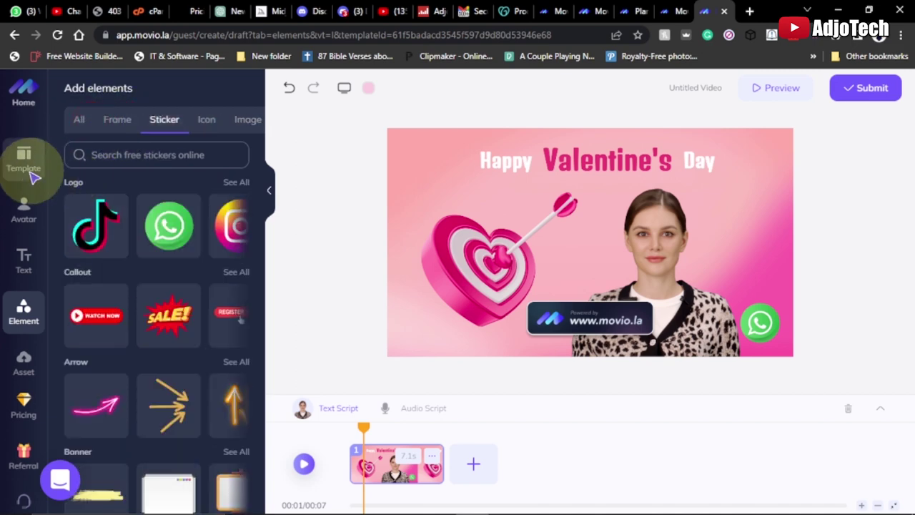
pyautogui.click(344, 87)
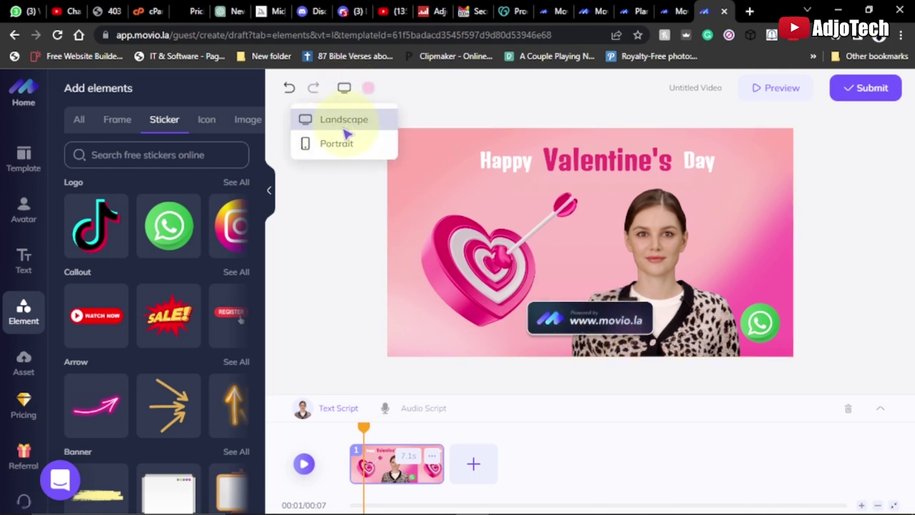
# Step: Keep the landscape layout and show all voices from the Josie - Cheerful voice card
pyautogui.click(333, 253)
pyautogui.click(881, 409)
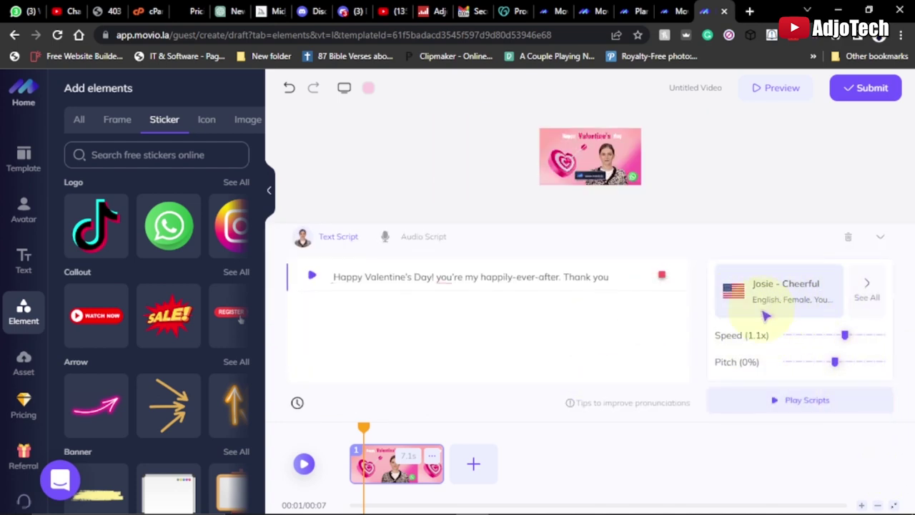
pyautogui.click(869, 285)
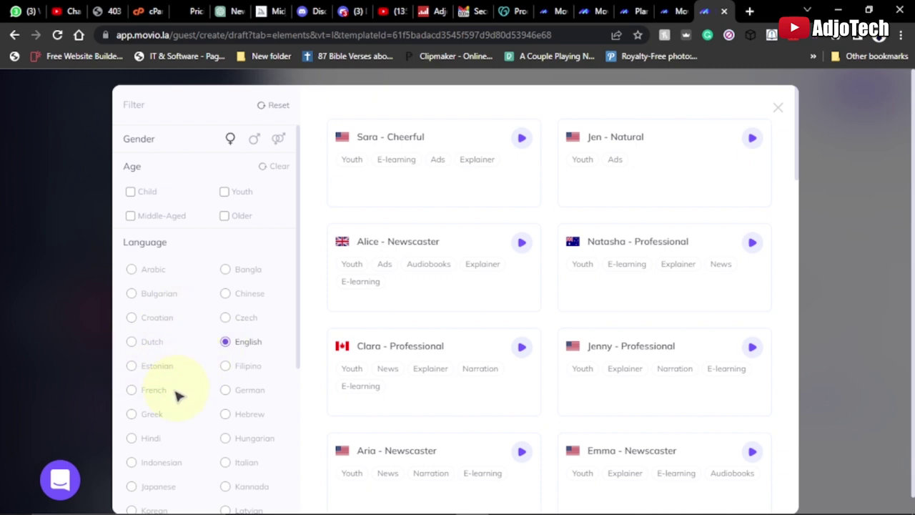
pyautogui.scroll(-3, 198, 415)
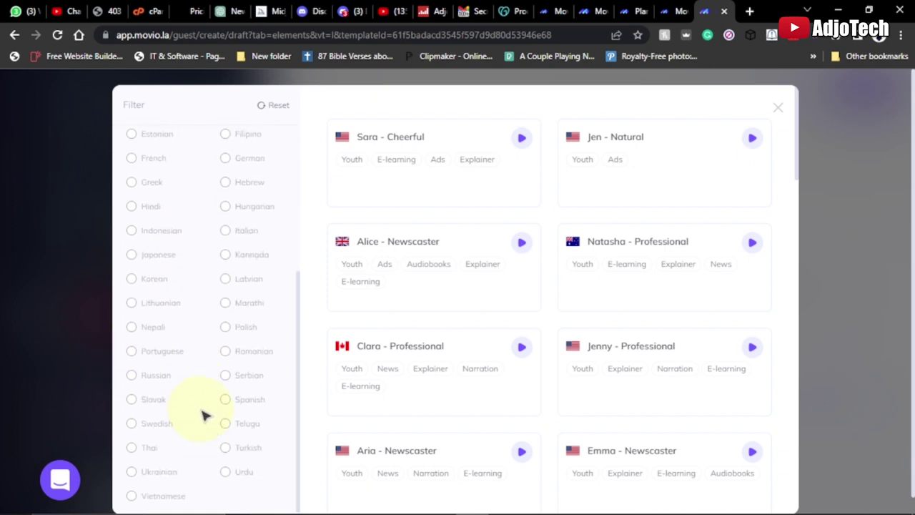
pyautogui.scroll(3, 204, 411)
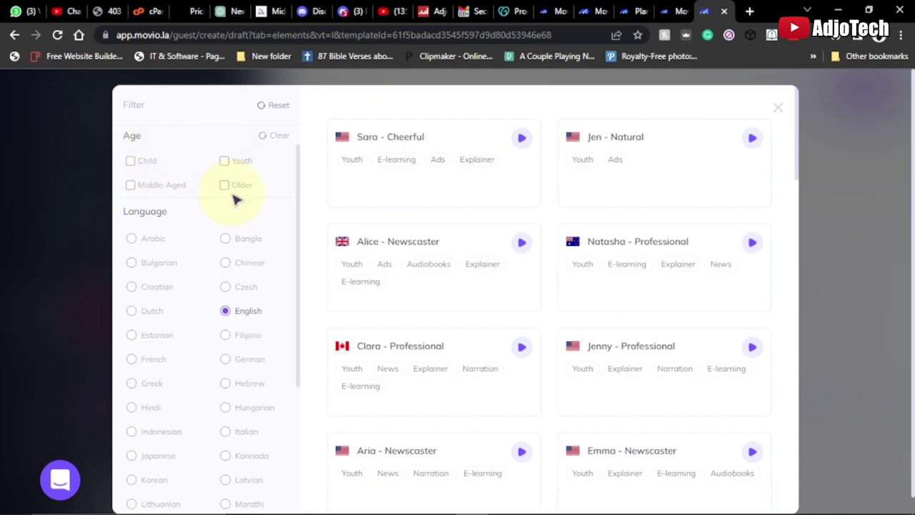
pyautogui.scroll(1, 225, 175)
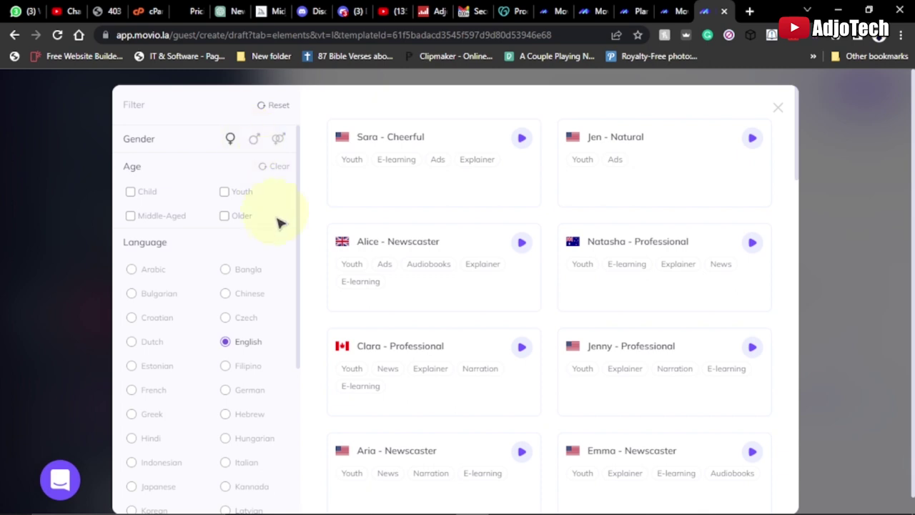
pyautogui.scroll(-4, 278, 236)
pyautogui.scroll(-1, 240, 309)
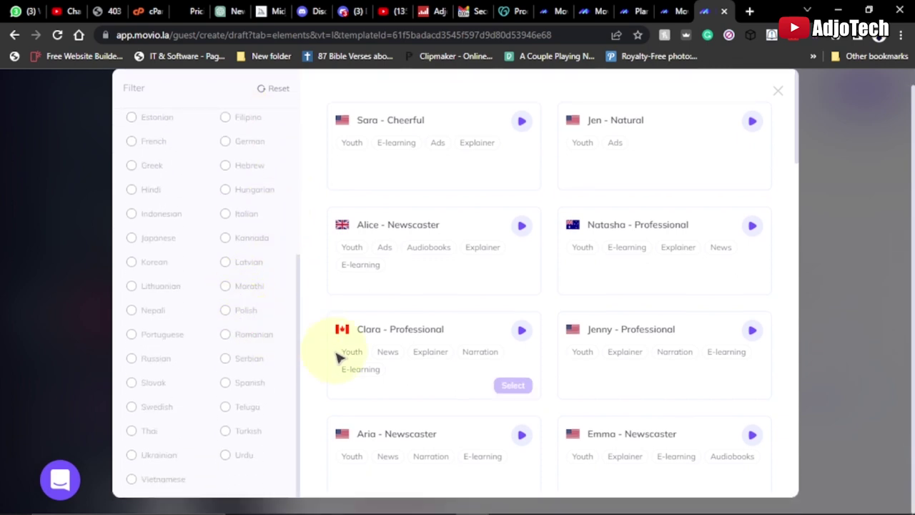
pyautogui.scroll(1, 336, 354)
pyautogui.moveTo(377, 272)
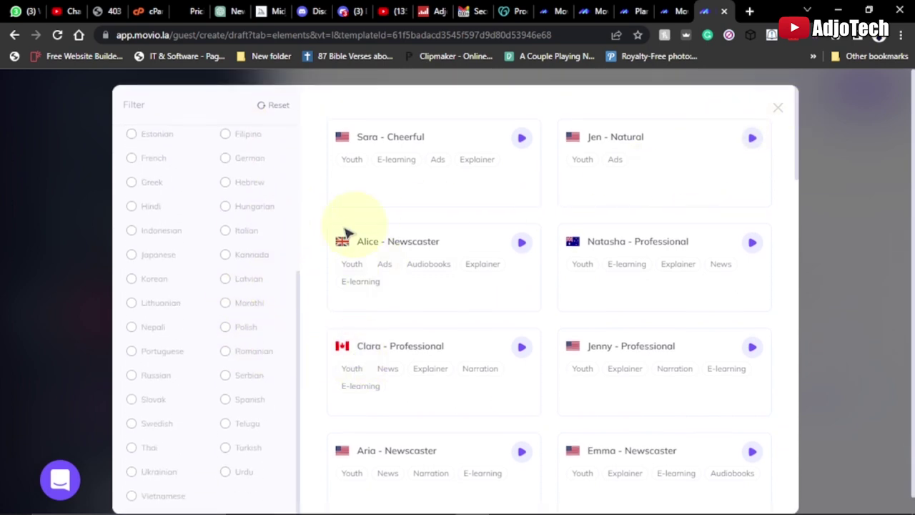